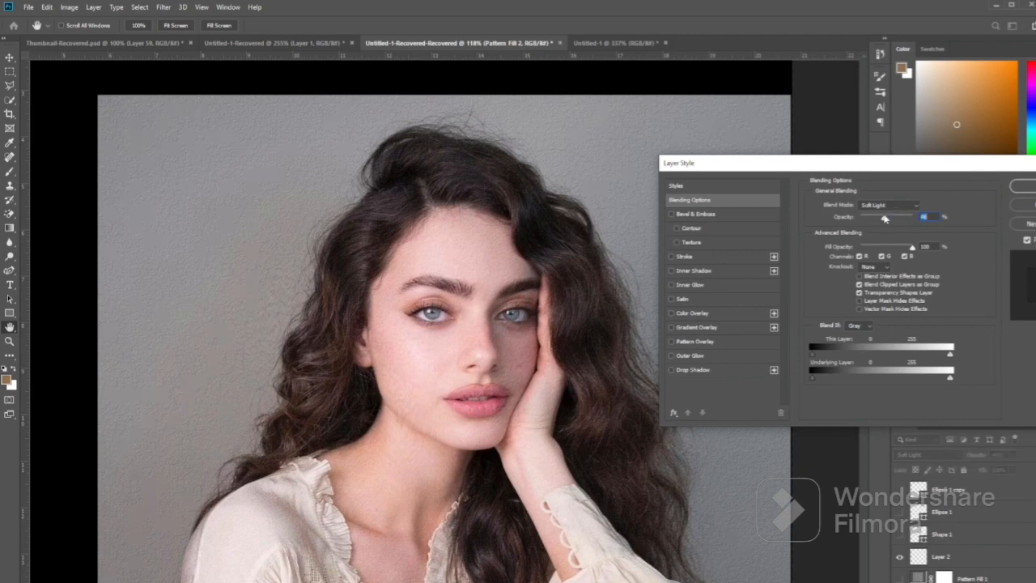
pyautogui.click(910, 247)
pyautogui.moveTo(812, 353); pyautogui.dragTo(830, 377)
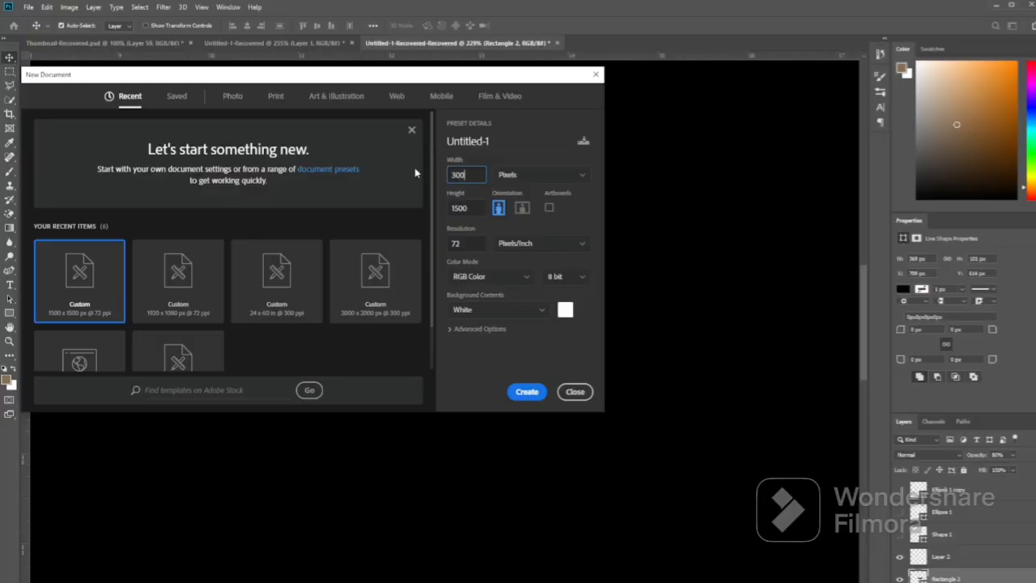
# - Set up a new document of 300 by 300 pixels in RGB Color with 8-bit depth
pyautogui.press('Tab')
pyautogui.write('300')
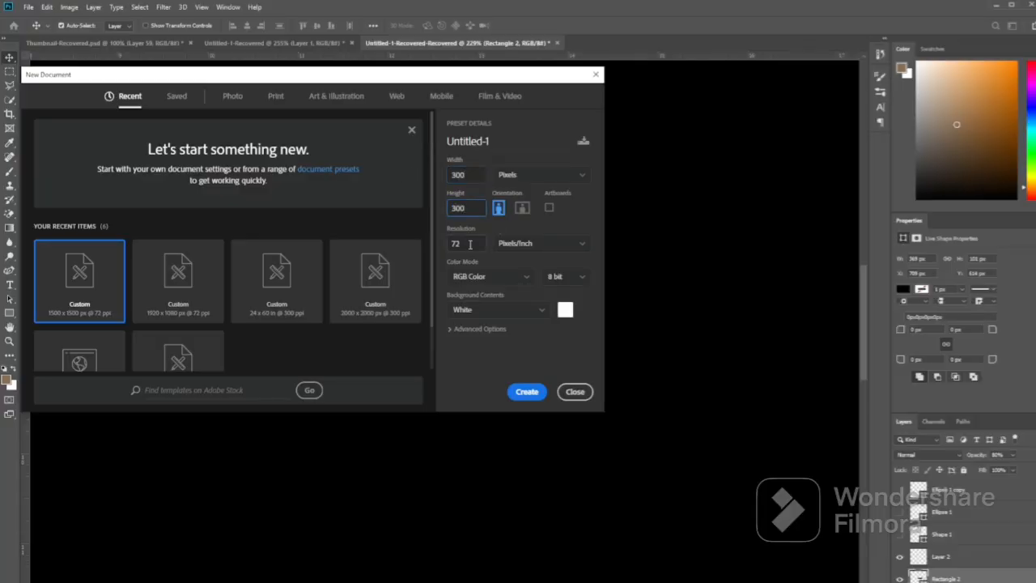
pyautogui.click(488, 281)
pyautogui.click(478, 331)
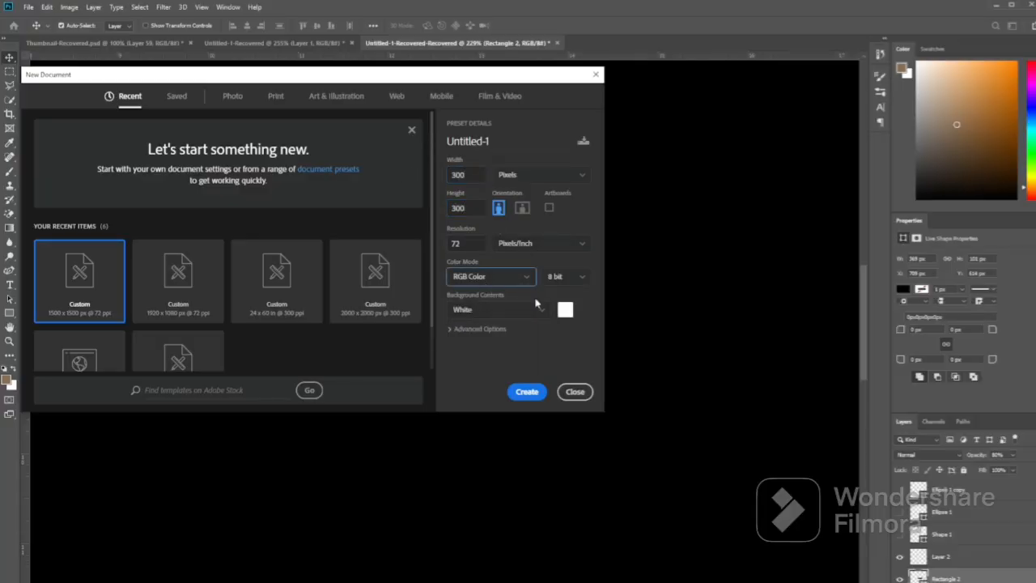
pyautogui.click(579, 280)
pyautogui.click(580, 280)
# - Set the new document's background colour to mid grey with 50% brightness and create the document
pyautogui.click(566, 311)
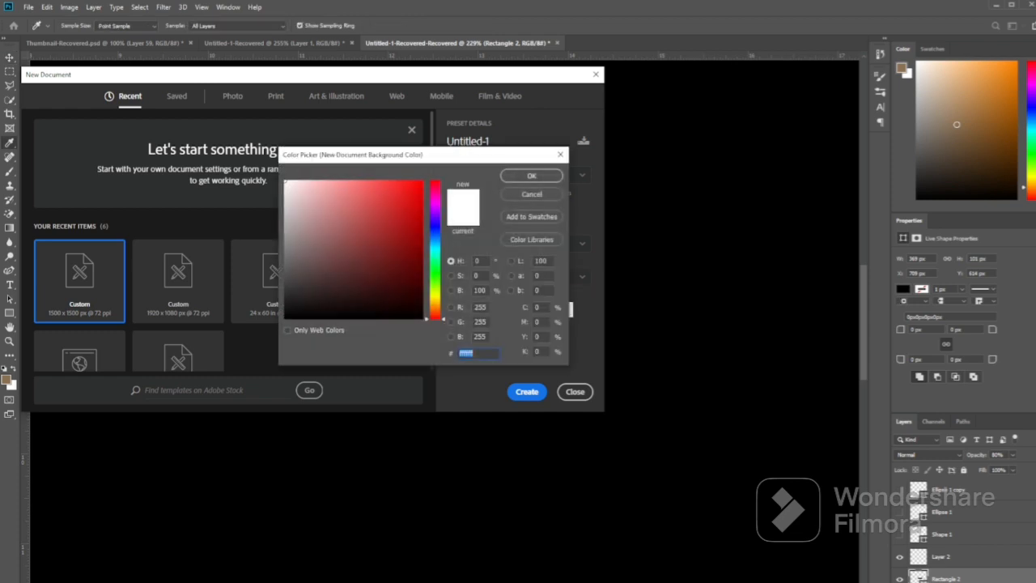
pyautogui.click(480, 287)
pyautogui.click(480, 289)
pyautogui.write('50')
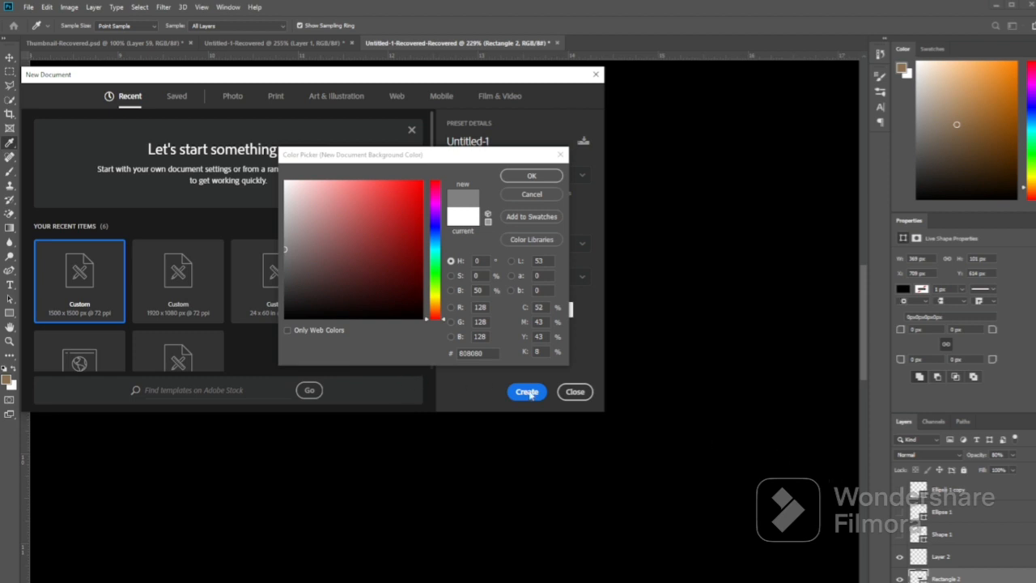
pyautogui.click(556, 181)
pyautogui.click(533, 181)
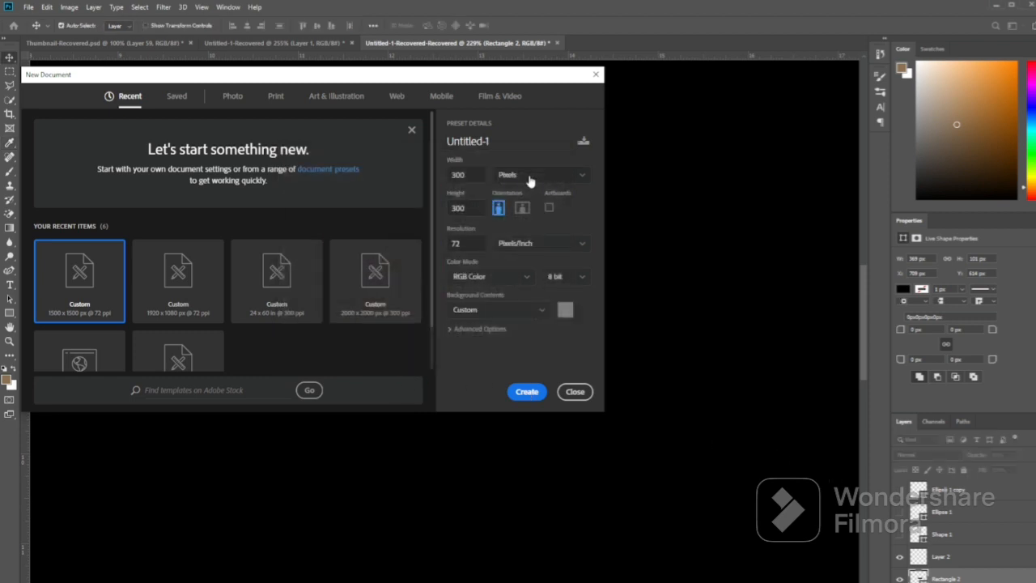
pyautogui.click(521, 394)
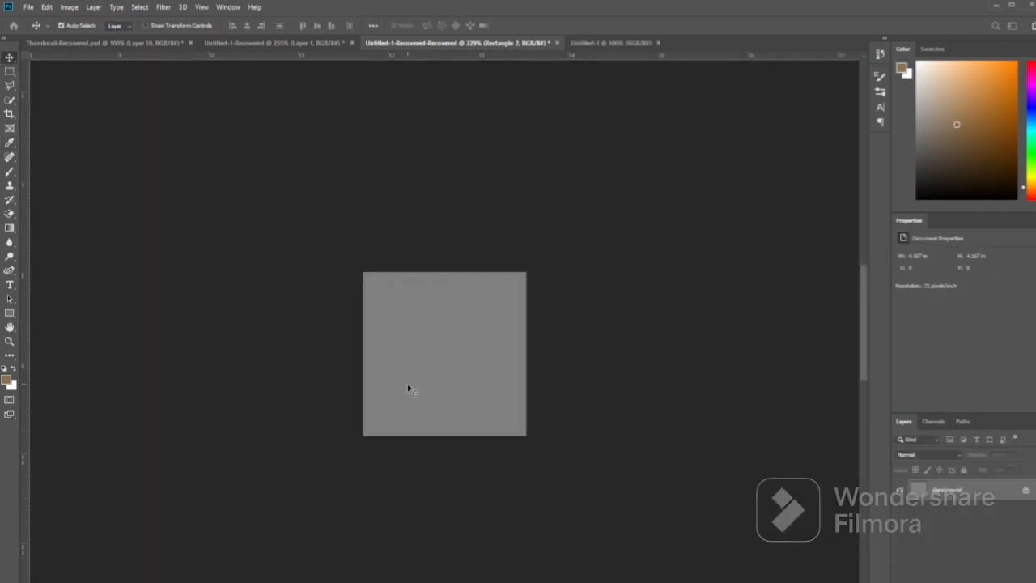
# - Choose the Texturizer effect from the Filter Gallery's Texture category for the grey background
pyautogui.scroll(4, 467, 416)
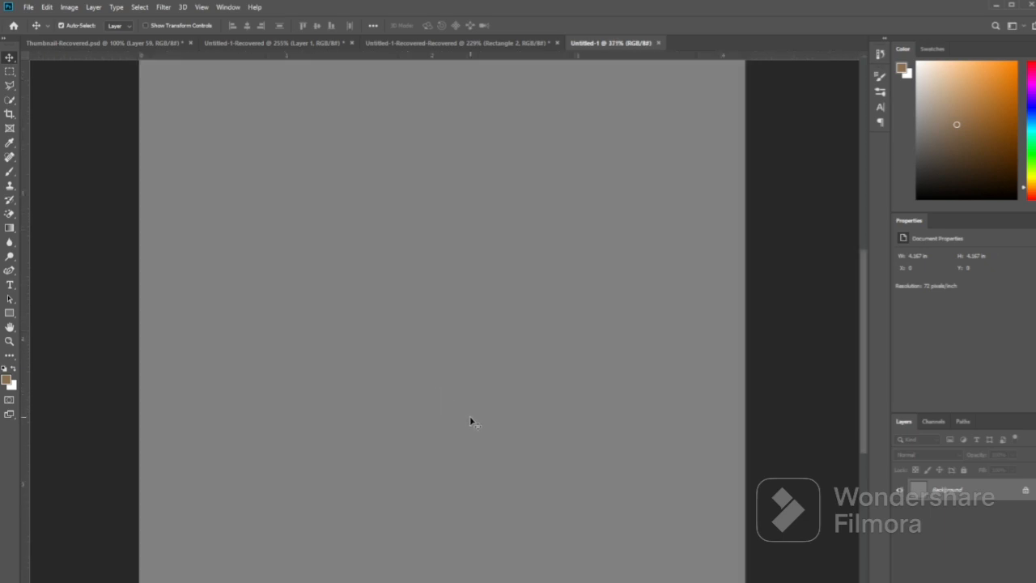
pyautogui.scroll(-1, 469, 418)
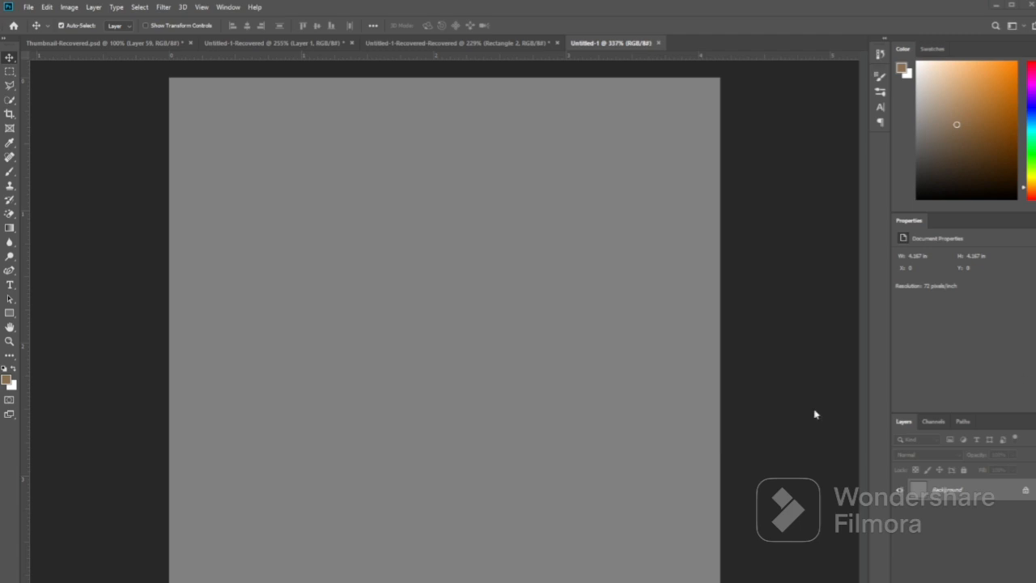
pyautogui.click(163, 7)
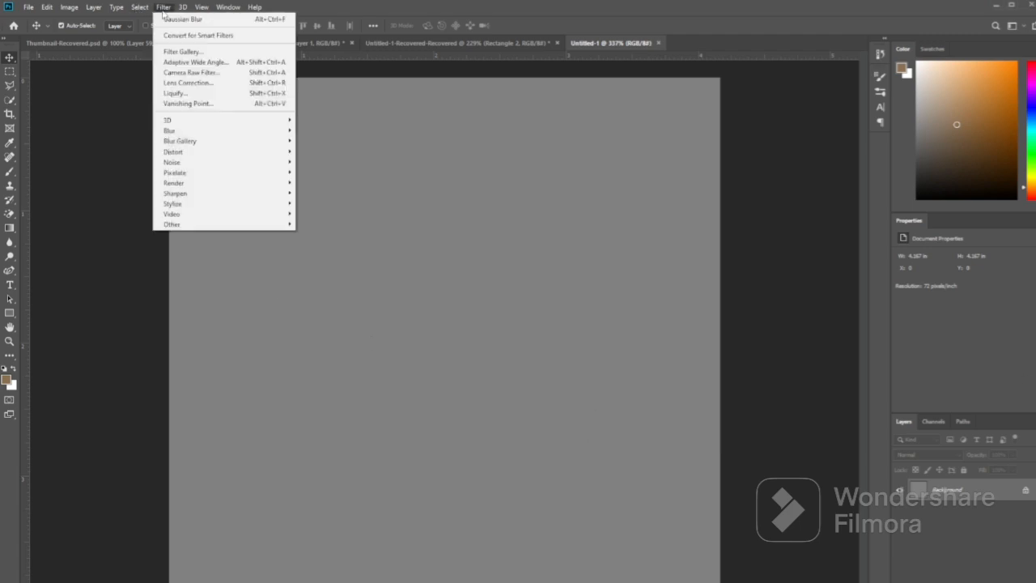
pyautogui.click(186, 51)
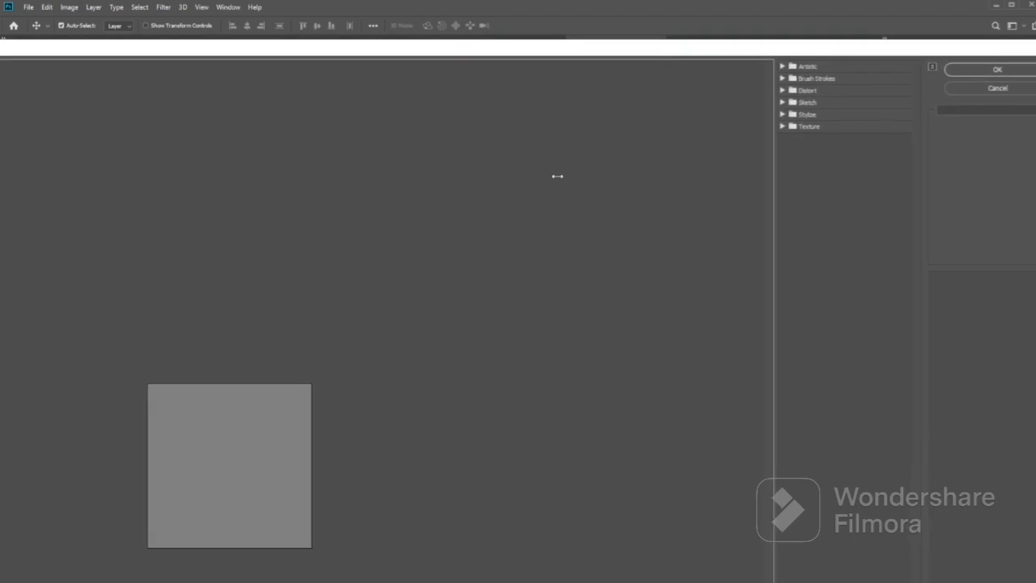
pyautogui.moveTo(557, 176); pyautogui.dragTo(472, 191)
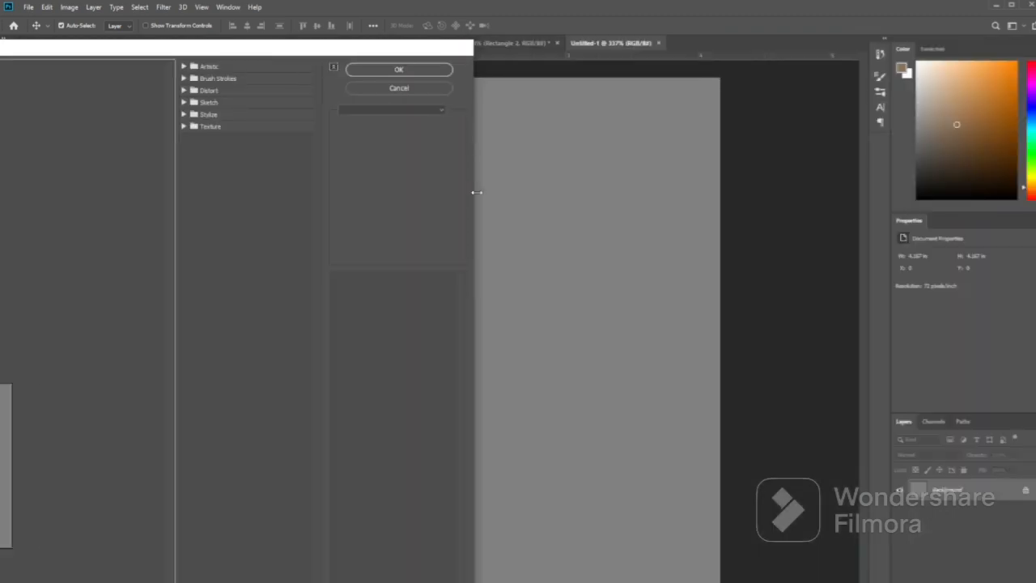
pyautogui.moveTo(293, 49); pyautogui.dragTo(893, 68)
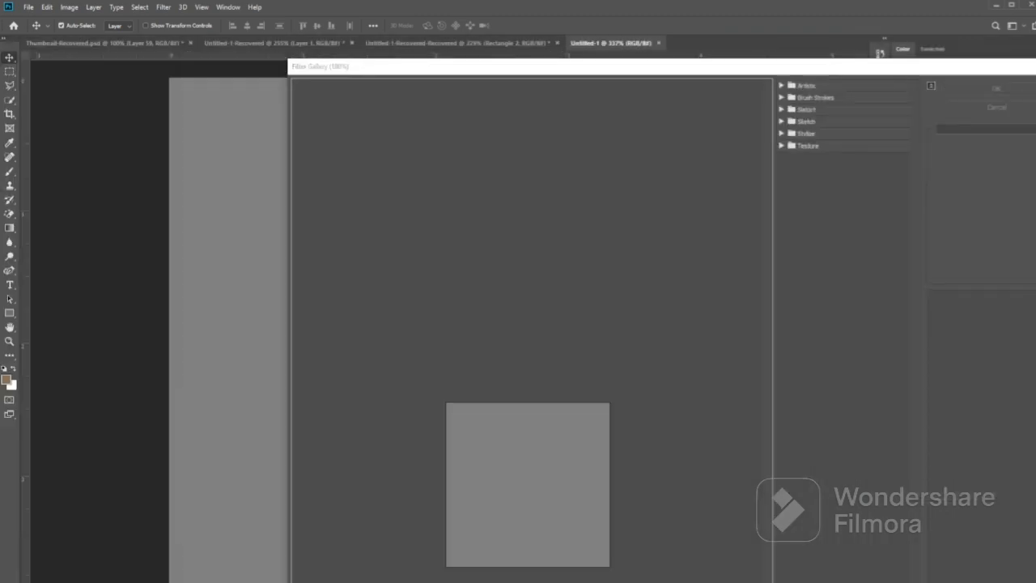
pyautogui.moveTo(738, 62); pyautogui.dragTo(610, 81)
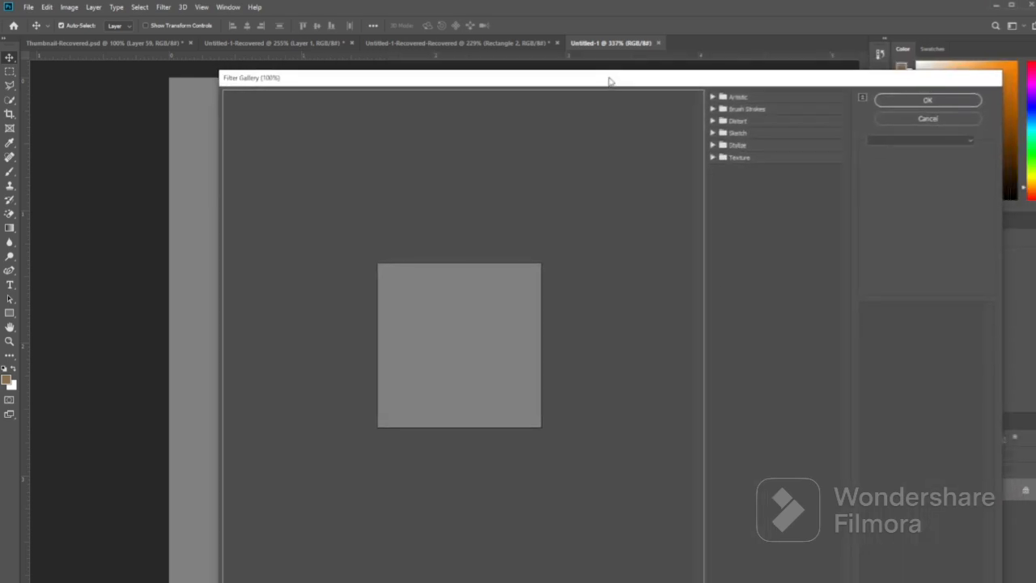
pyautogui.moveTo(543, 85); pyautogui.dragTo(477, 88)
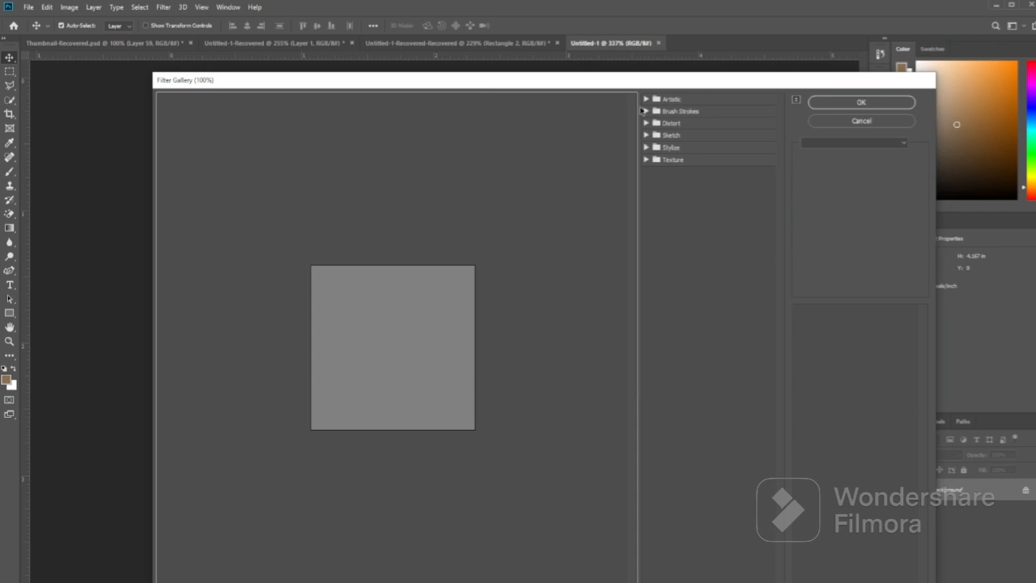
pyautogui.click(646, 99)
pyautogui.click(712, 162)
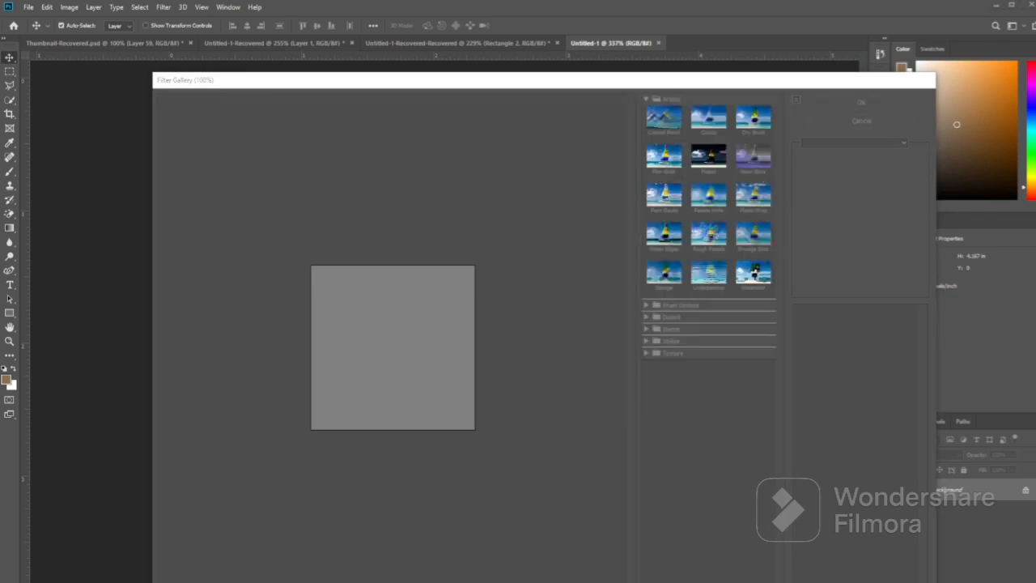
pyautogui.click(646, 99)
pyautogui.click(647, 160)
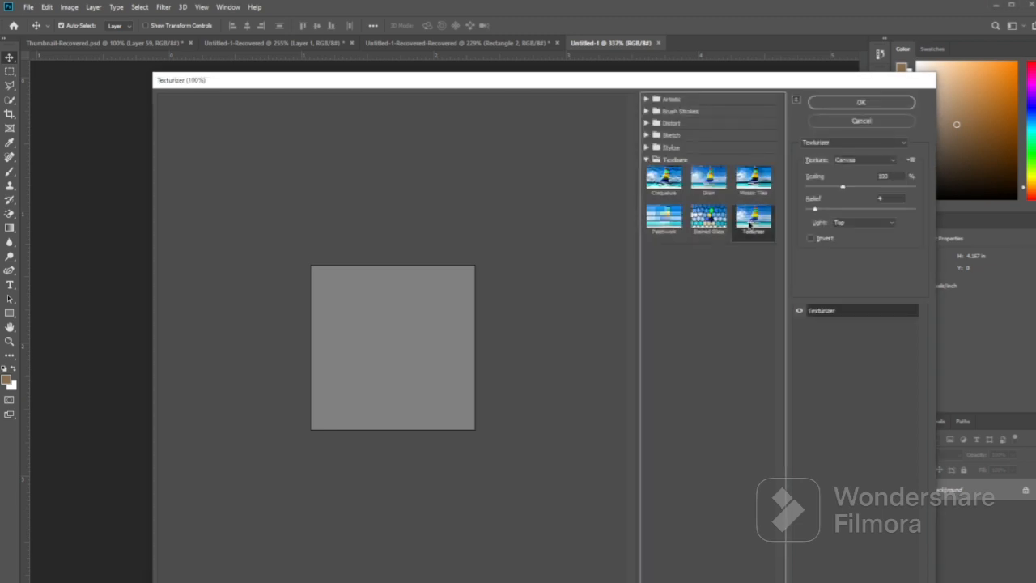
# - Change the Texturizer's texture type to Sandstone
pyautogui.click(849, 146)
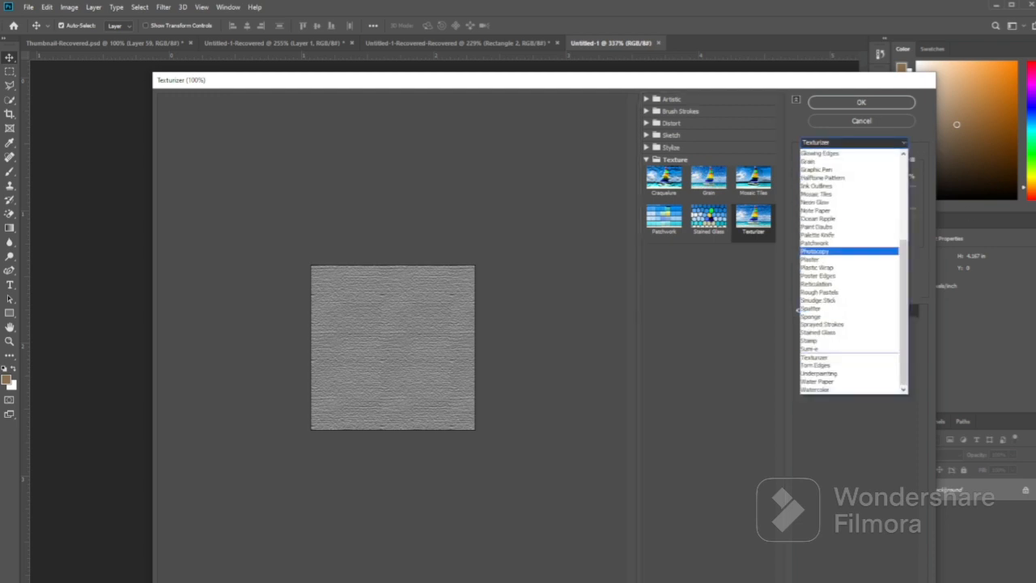
pyautogui.click(854, 143)
pyautogui.click(858, 160)
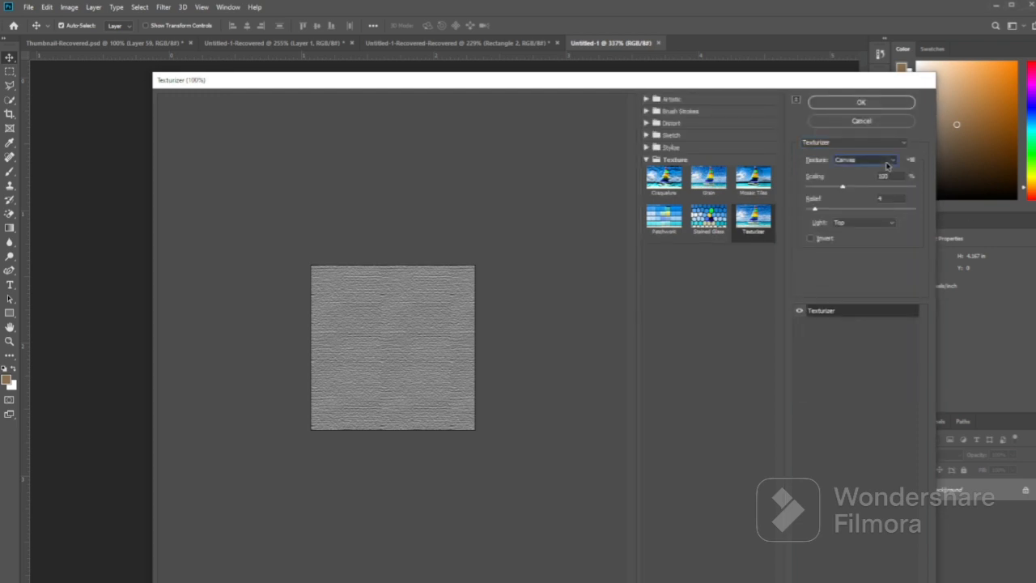
pyautogui.click(866, 196)
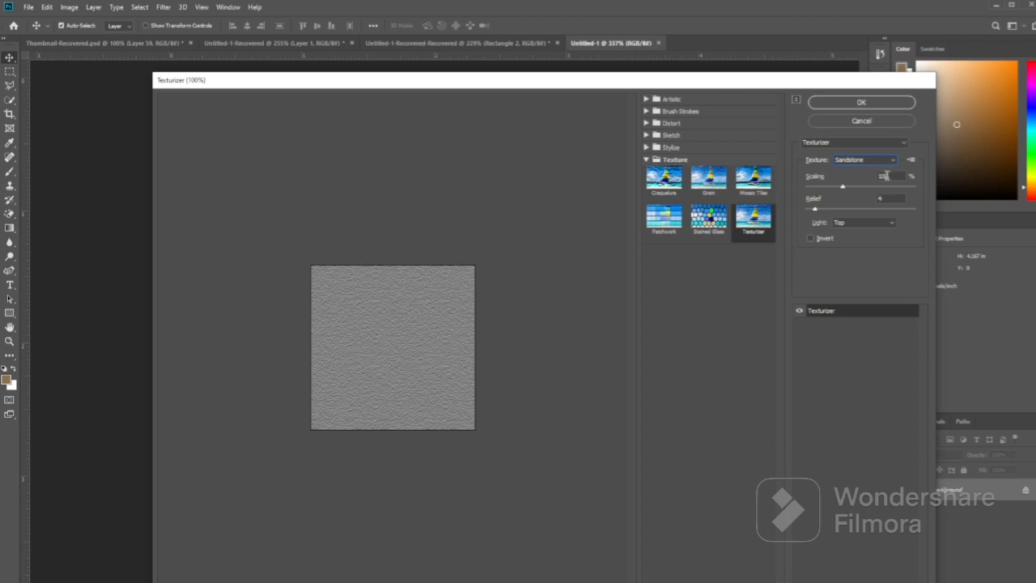
# - With scaling at 100%, set the texture's relief to 10 and its light to Top Left, and apply the filter
pyautogui.doubleClick(887, 175)
pyautogui.click(882, 199)
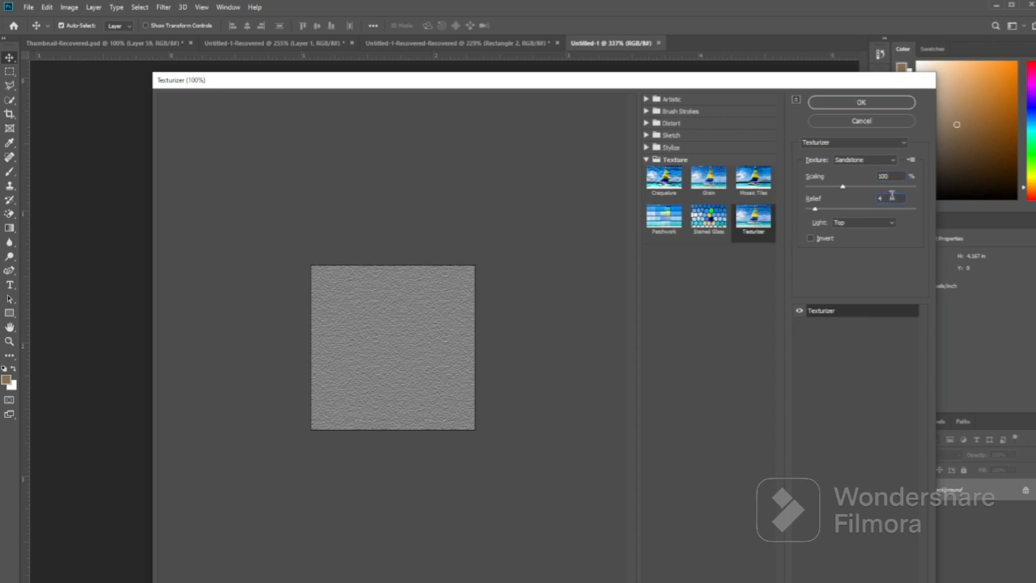
pyautogui.moveTo(815, 209); pyautogui.dragTo(828, 211)
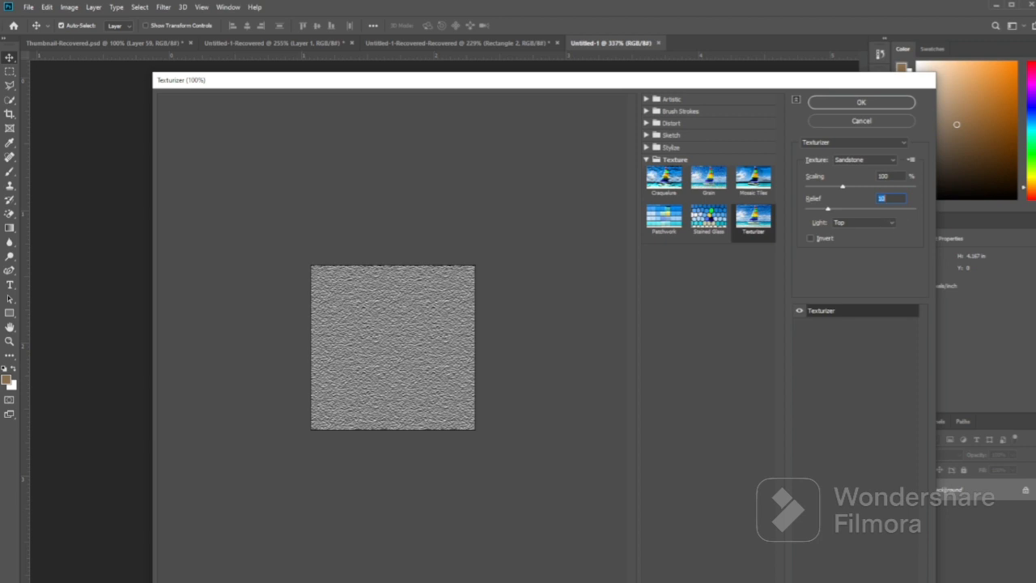
pyautogui.click(850, 223)
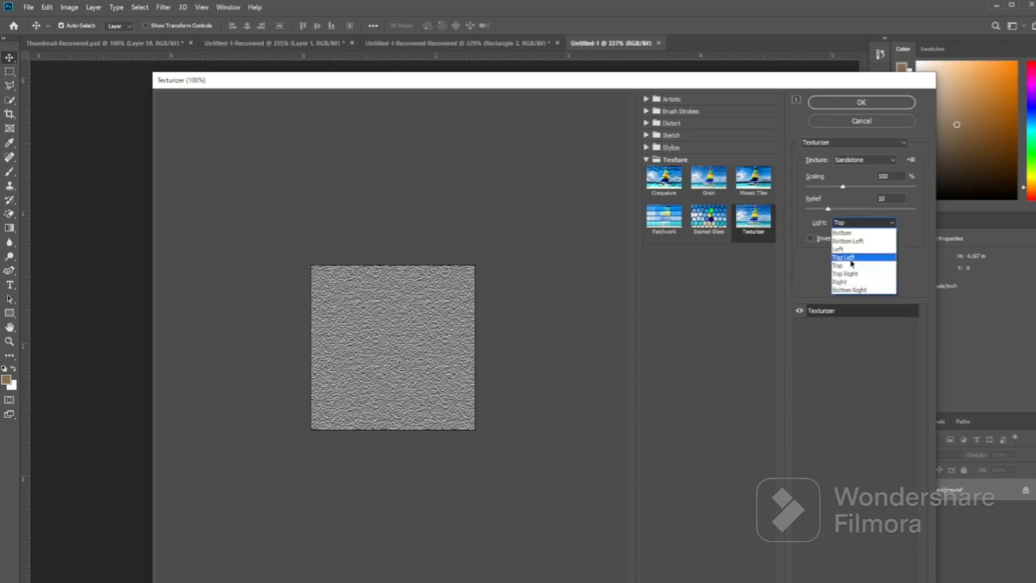
pyautogui.click(850, 259)
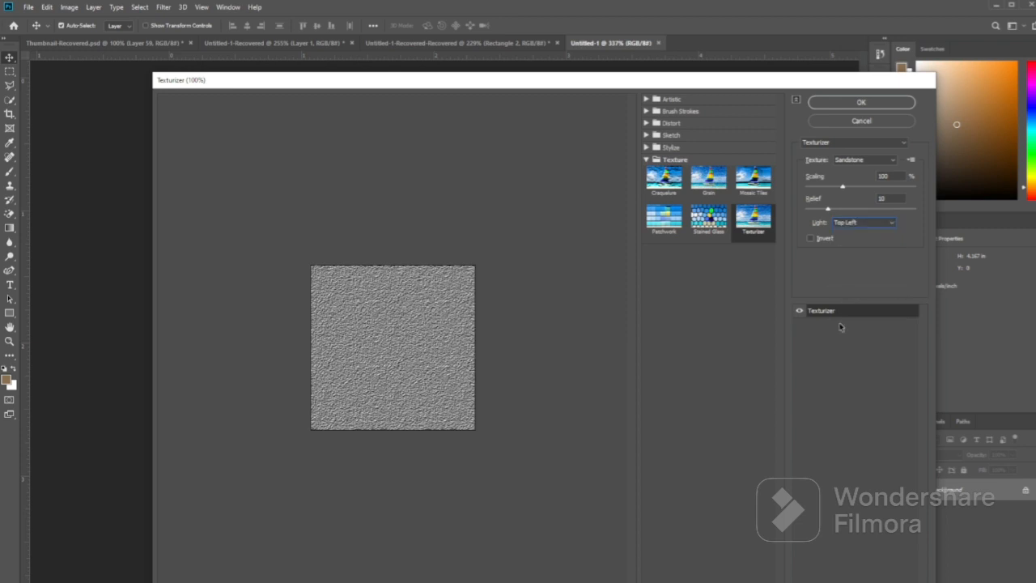
pyautogui.click(860, 104)
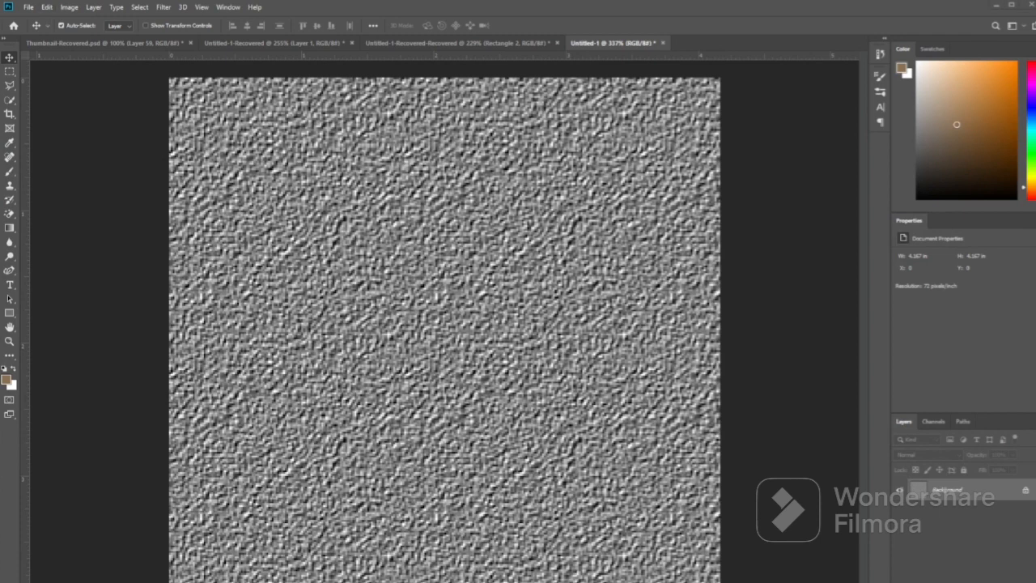
# - Define the textured image as a pattern named "Skintexture"
pyautogui.click(47, 7)
pyautogui.click(92, 304)
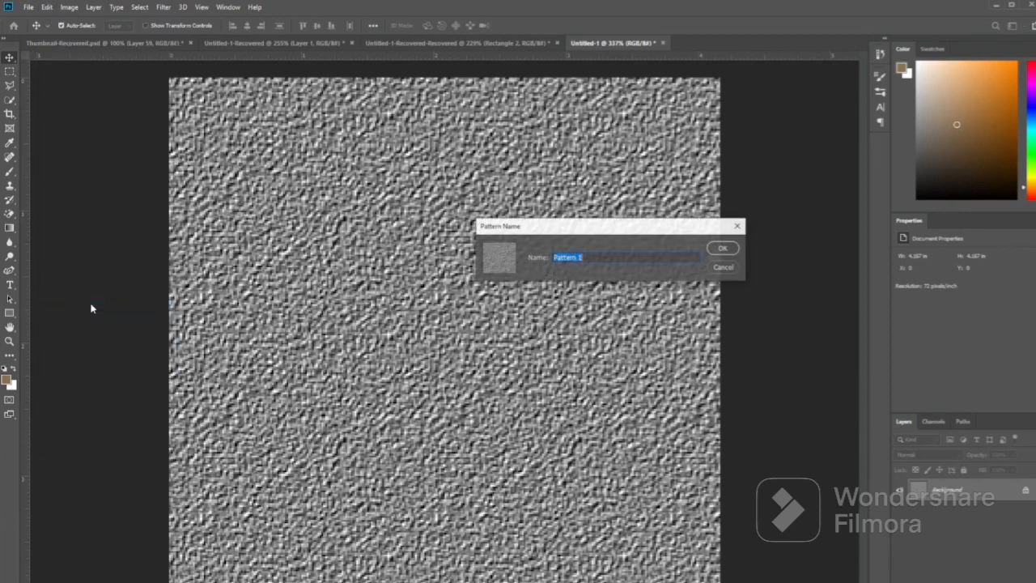
pyautogui.press('Return')
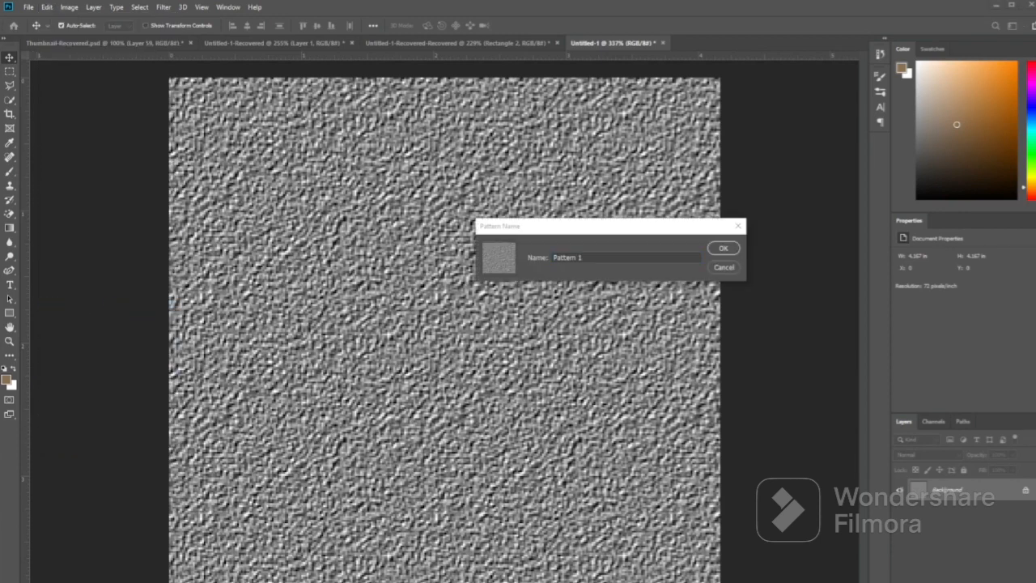
pyautogui.click(630, 258)
pyautogui.write('Skine')
pyautogui.press('BackSpace')
pyautogui.write('texture')
pyautogui.click(728, 250)
pyautogui.click(728, 250)
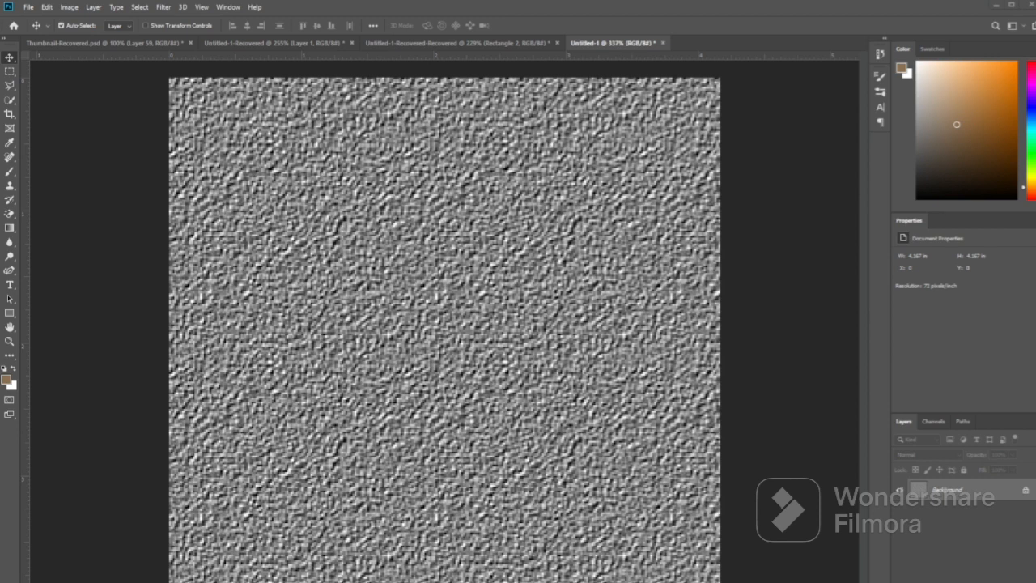
# - Paste the photo of the woman in white into the Untitled-1-Recovered-Recovered document and place it on the black canvas
pyautogui.click(455, 44)
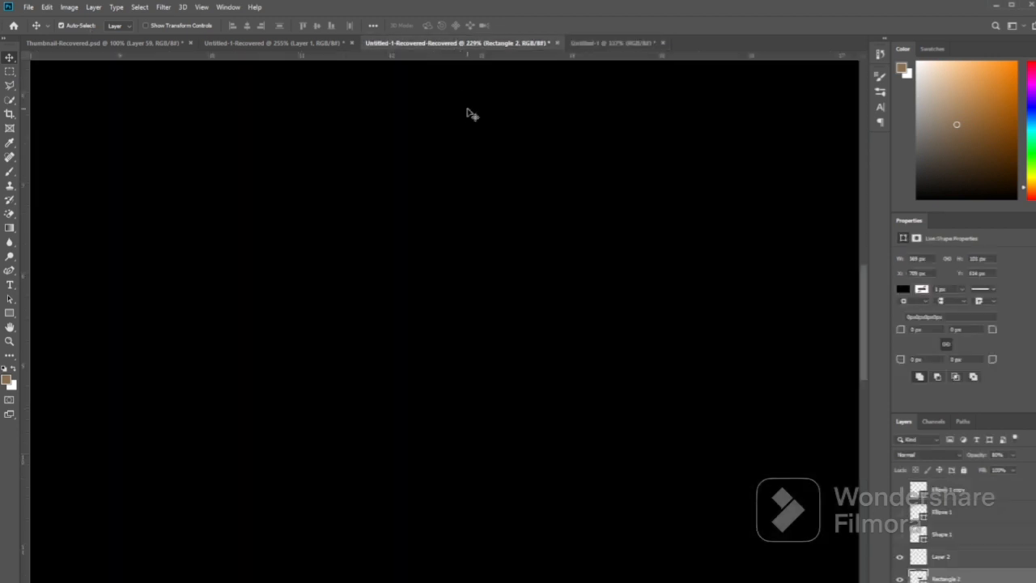
pyautogui.hotkey('ctrl', 'v')
pyautogui.moveTo(470, 123); pyautogui.dragTo(488, 247)
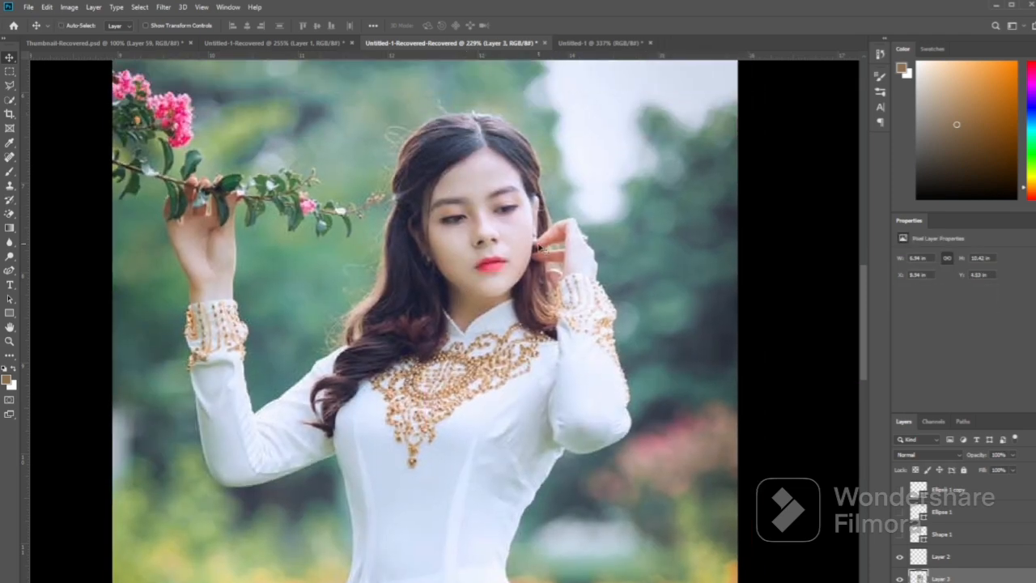
# - Flip the pasted photo horizontally and enlarge it to about 141%, positioning the woman's face prominently in view
pyautogui.hotkey('ctrl', 't')
pyautogui.rightClick(508, 340)
pyautogui.click(534, 480)
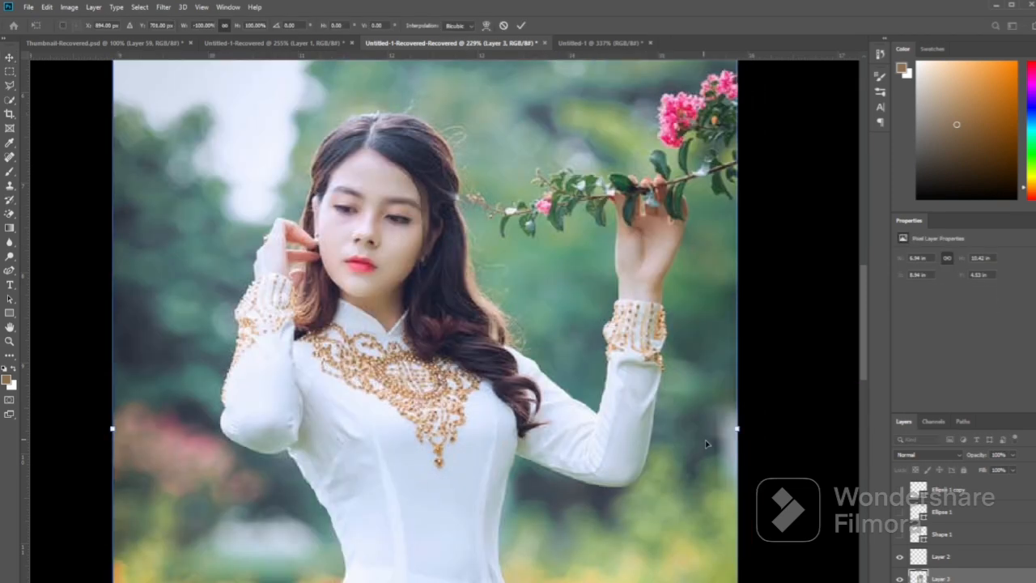
pyautogui.moveTo(737, 428); pyautogui.dragTo(858, 428)
pyautogui.moveTo(368, 327); pyautogui.dragTo(378, 372)
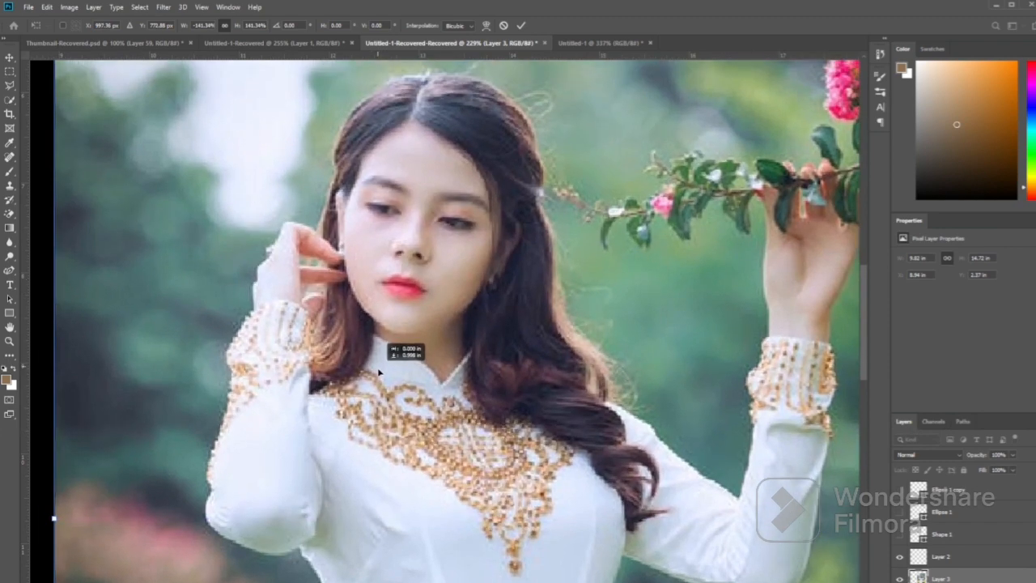
pyautogui.click(520, 25)
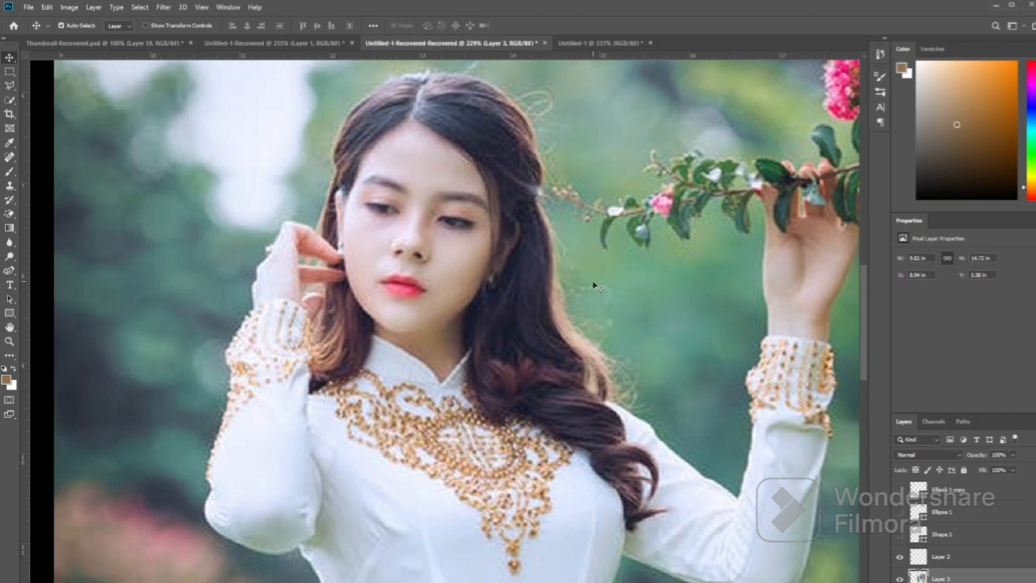
# - Paste the portrait of the curly-haired woman over the previous photo, then flip it horizontally
pyautogui.hotkey('ctrl', 'v')
pyautogui.moveTo(472, 282); pyautogui.dragTo(469, 382)
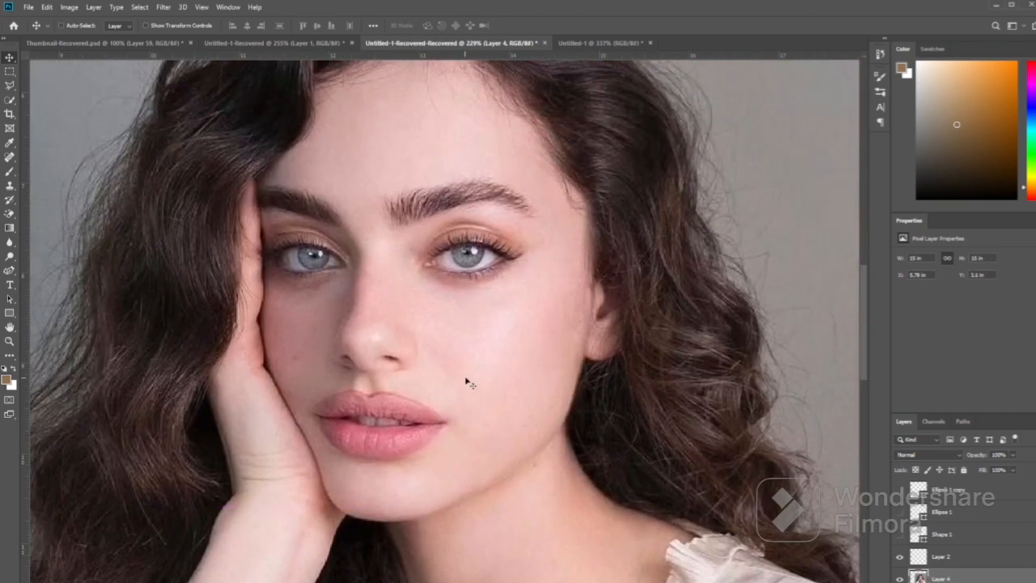
pyautogui.hotkey('ctrl', 't')
pyautogui.rightClick(460, 341)
pyautogui.click(482, 475)
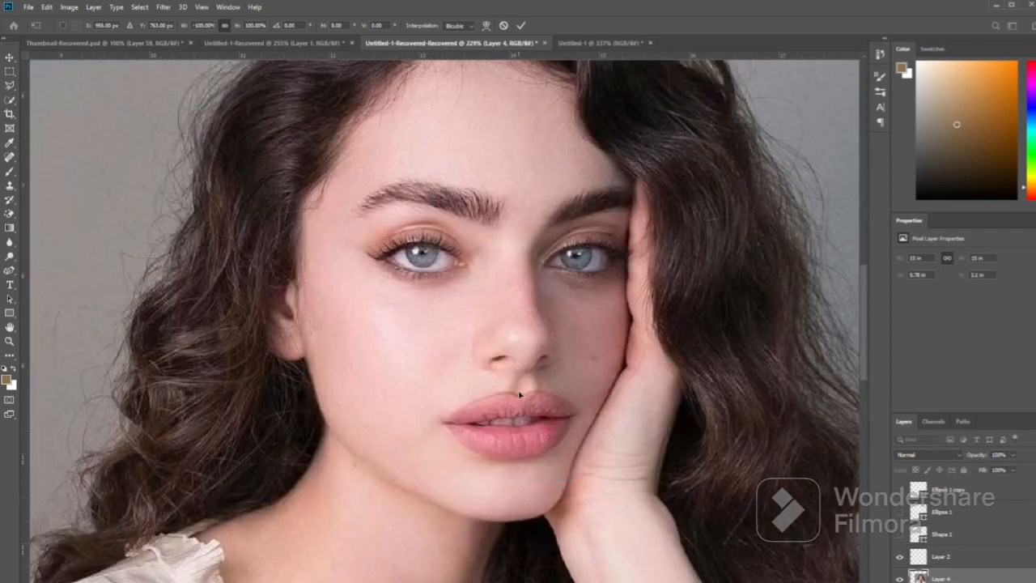
pyautogui.click(521, 25)
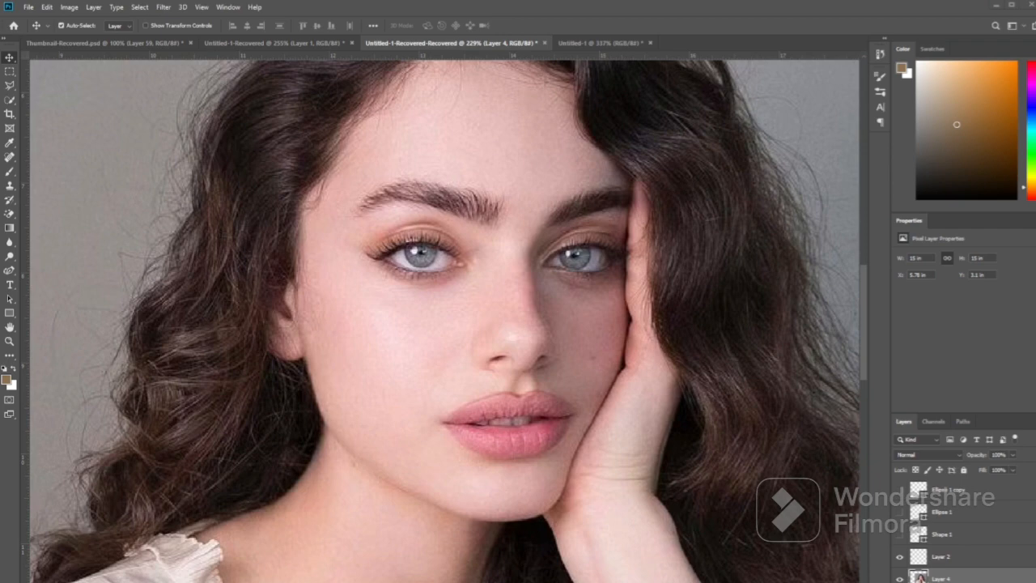
# - Add a Pattern Fill layer above the curly-haired woman's portrait using the Skintexture pattern
pyautogui.click(600, 43)
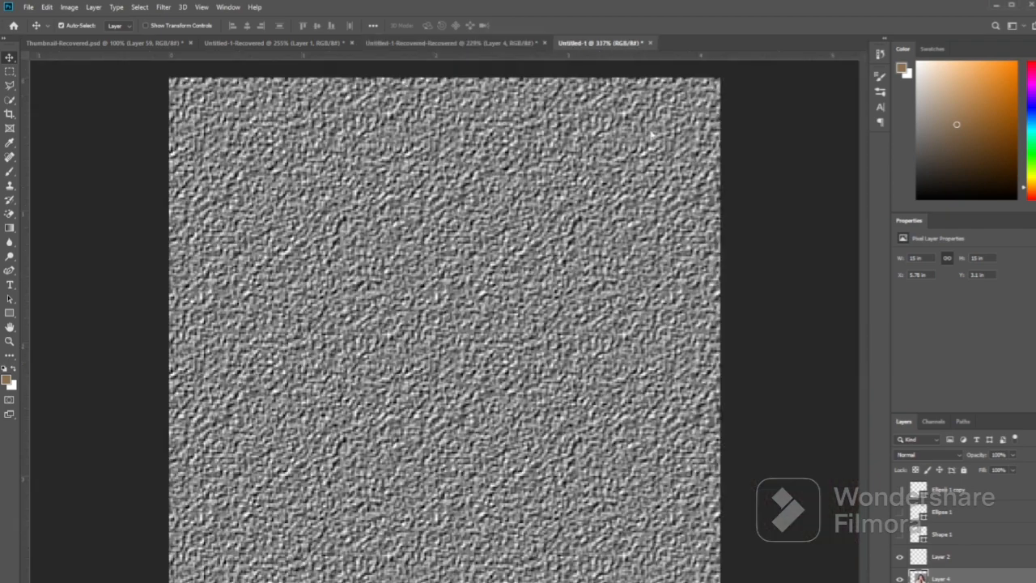
pyautogui.click(486, 43)
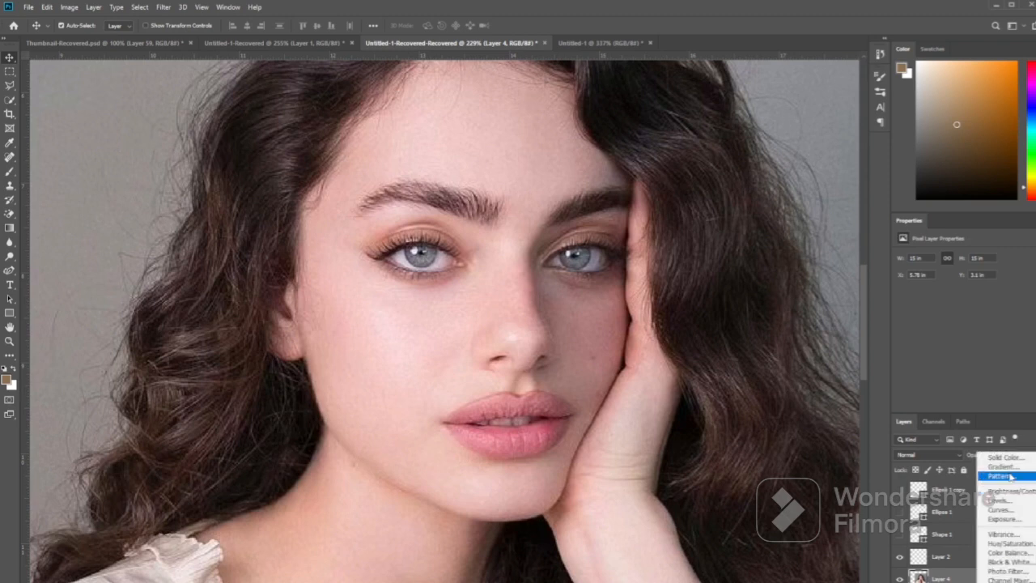
pyautogui.press('Escape')
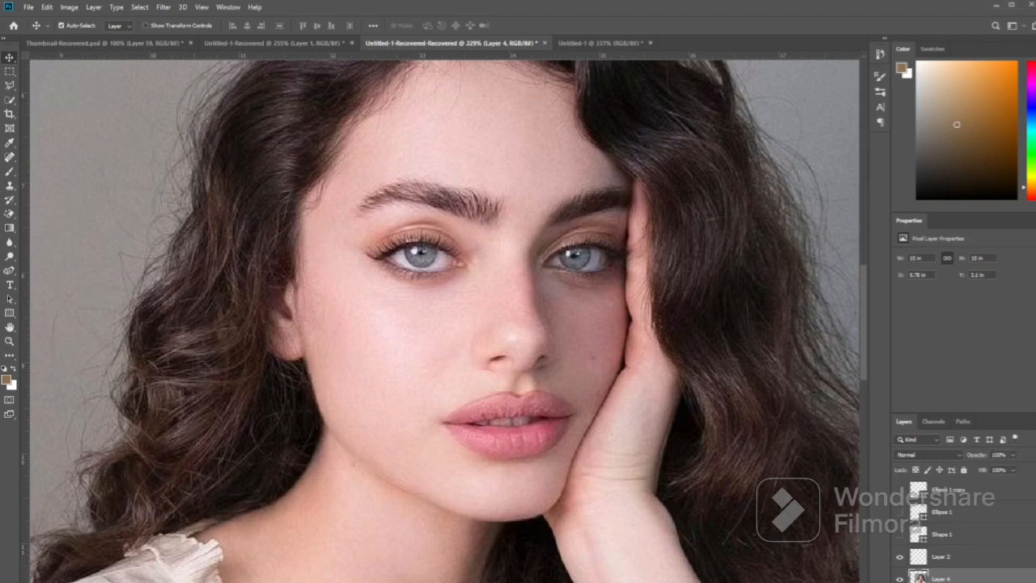
pyautogui.click(979, 578)
pyautogui.click(998, 481)
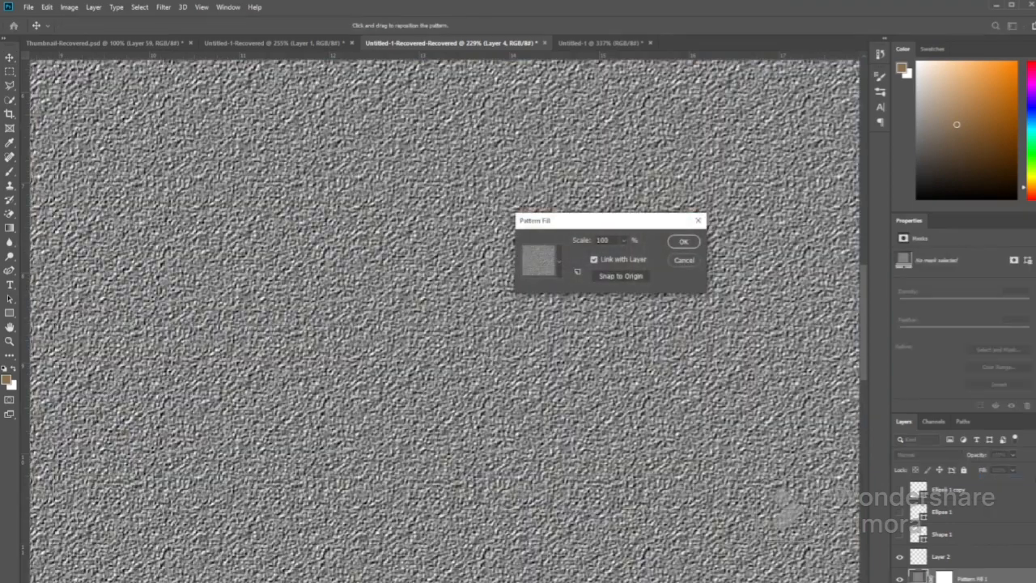
pyautogui.click(560, 263)
pyautogui.click(560, 260)
pyautogui.click(558, 257)
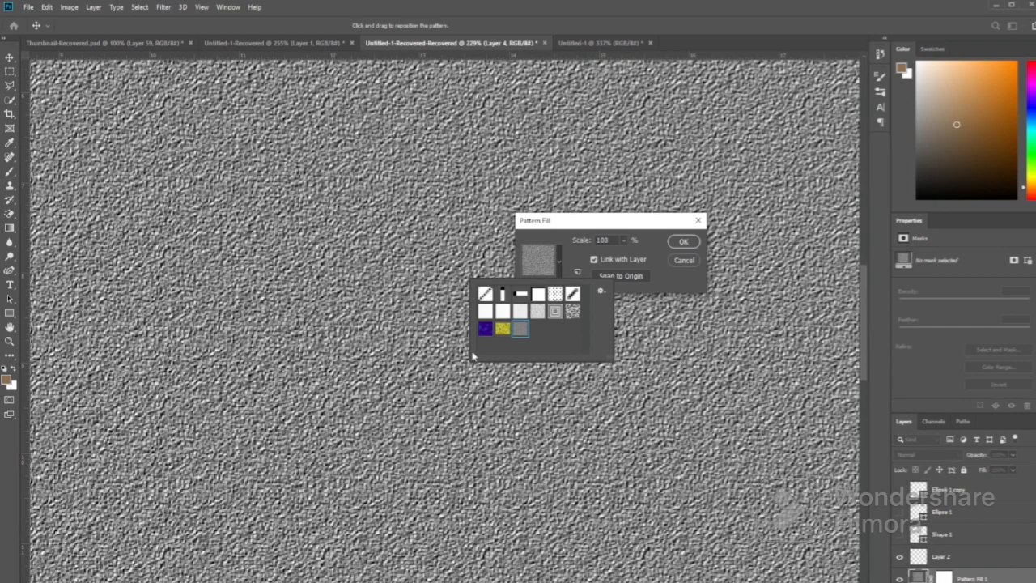
pyautogui.scroll(-5, 467, 374)
pyautogui.scroll(-2, 373, 336)
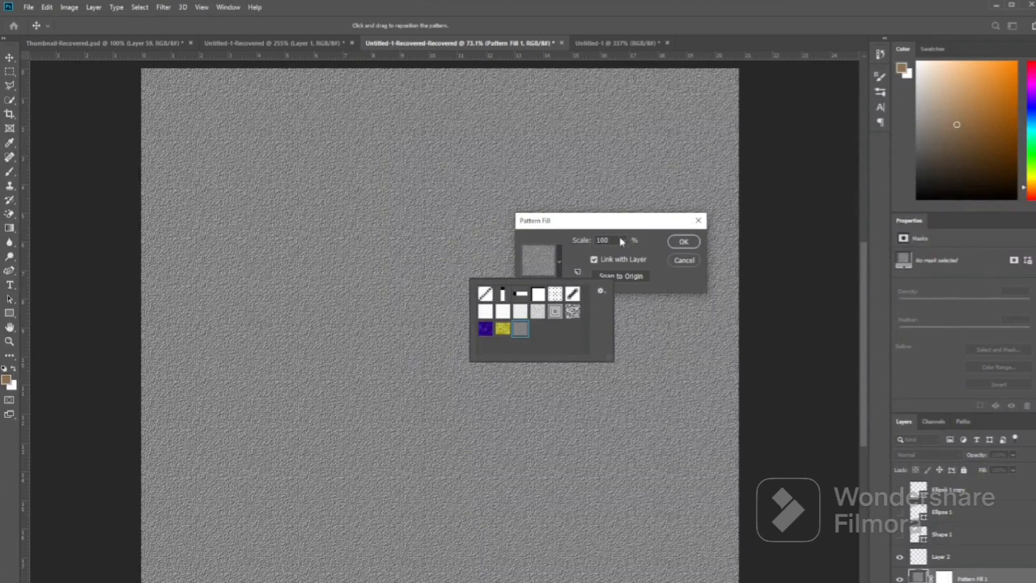
pyautogui.click(657, 248)
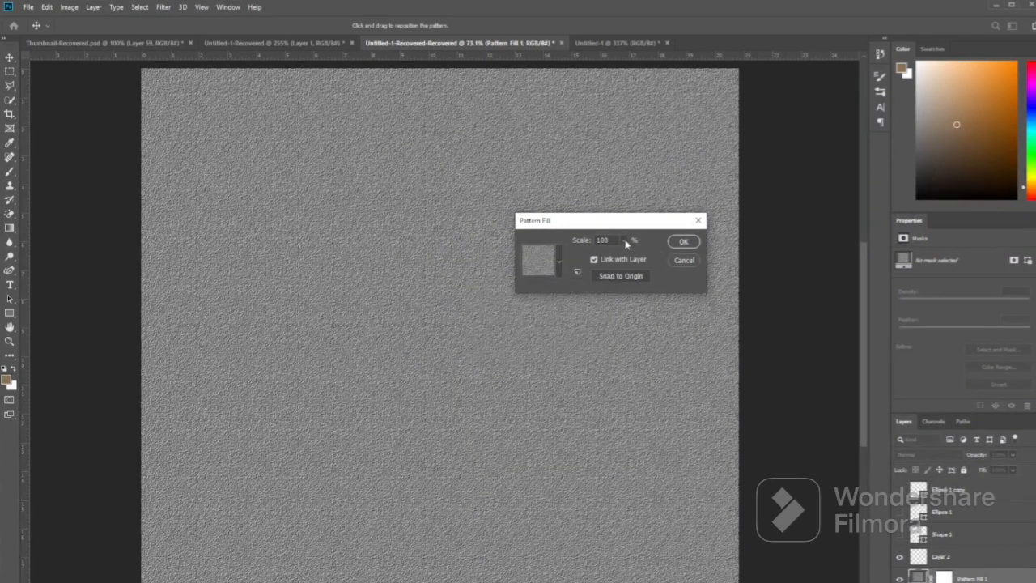
# - Set the pattern fill's scale to 80% and apply the fill
pyautogui.click(623, 240)
pyautogui.moveTo(621, 255); pyautogui.dragTo(622, 254)
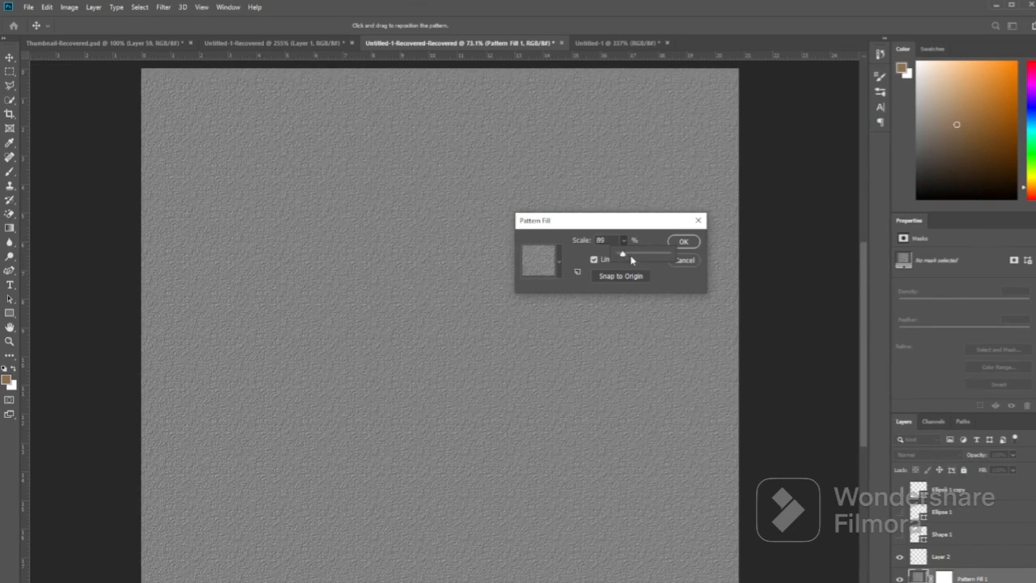
pyautogui.click(596, 240)
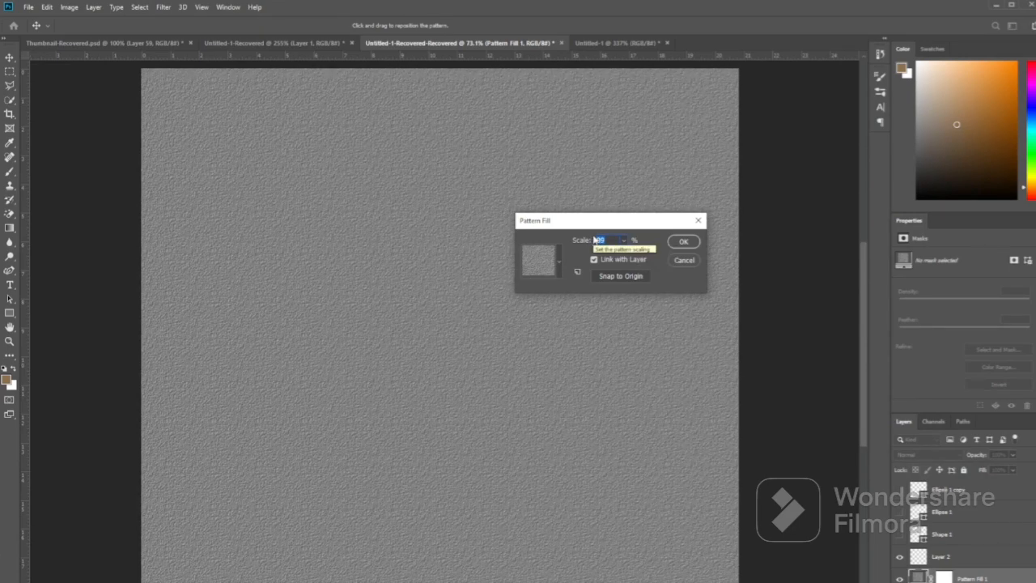
pyautogui.write('80')
pyautogui.click(682, 242)
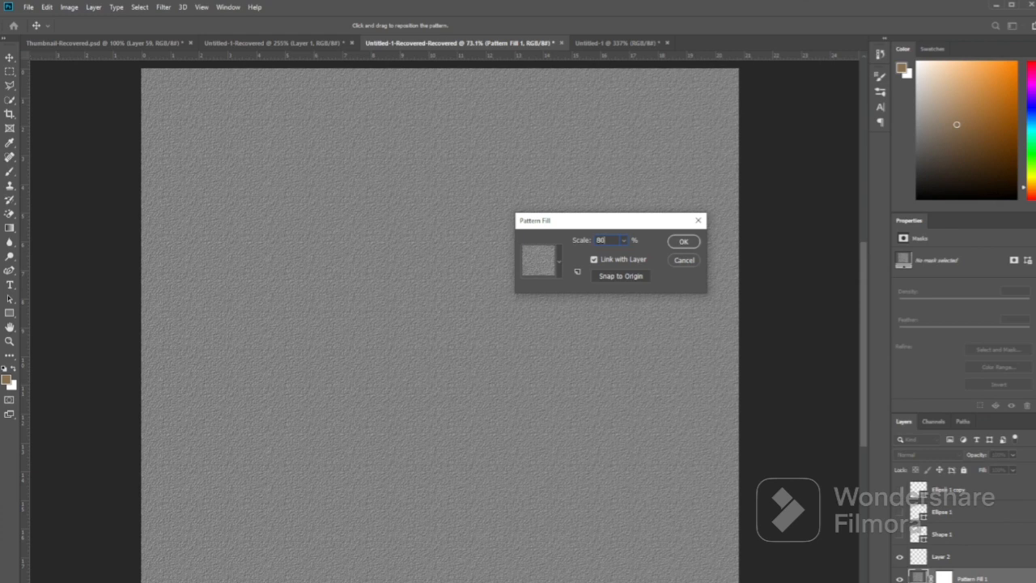
pyautogui.click(690, 243)
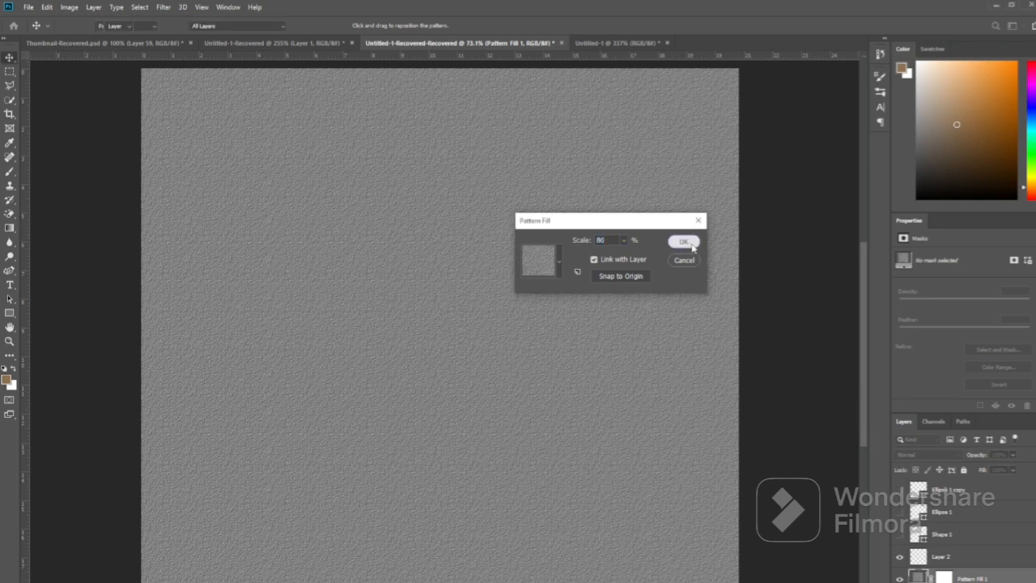
# - Set the first pattern fill layer's blend mode to Soft Light and inspect the texture on the woman's face
pyautogui.click(943, 455)
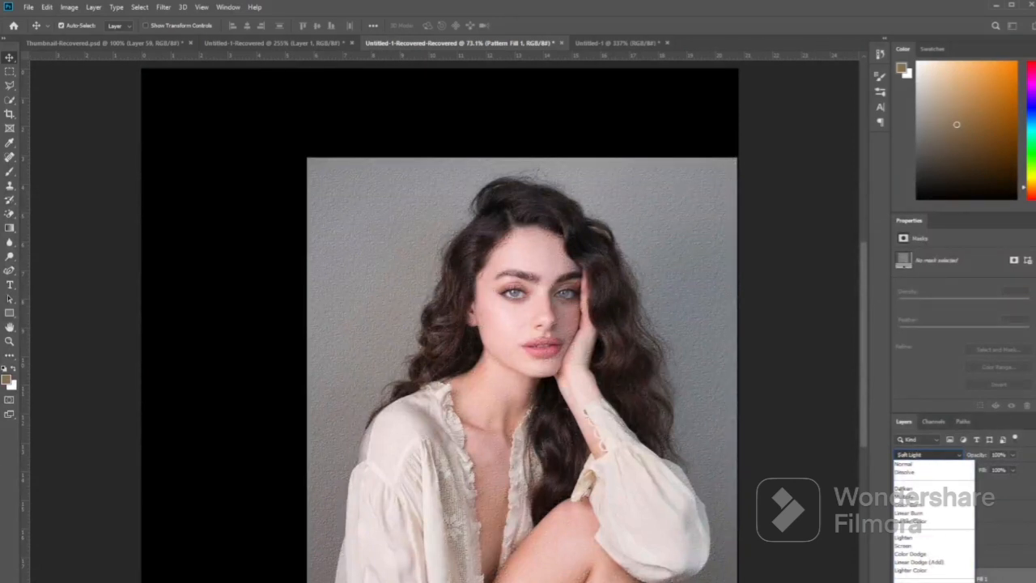
pyautogui.click(910, 581)
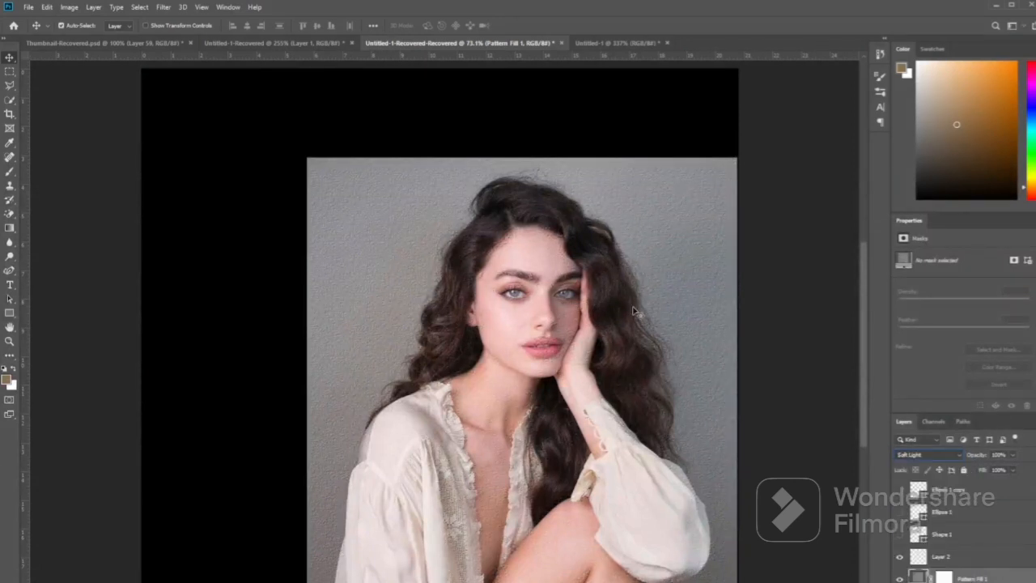
pyautogui.scroll(8, 602, 321)
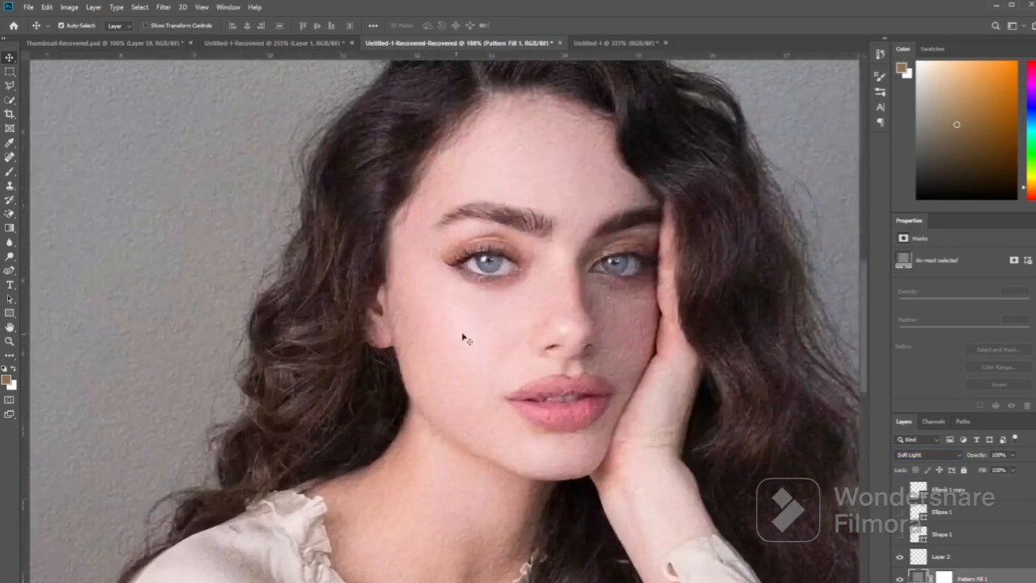
pyautogui.scroll(-2, 464, 340)
pyautogui.scroll(-1, 465, 344)
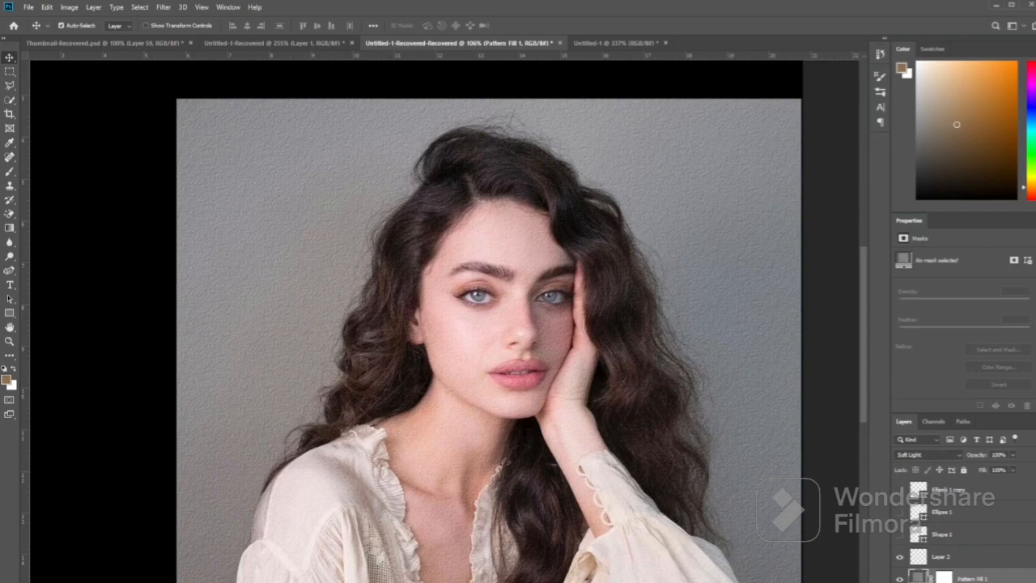
# - Add a second Pattern Fill layer with the same texture scaled to 56%
pyautogui.click(977, 580)
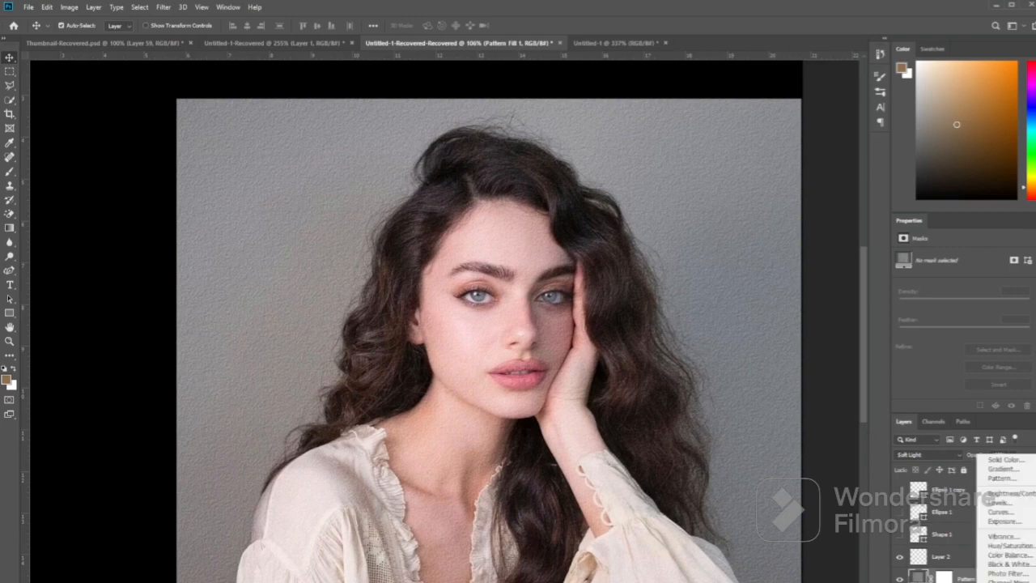
pyautogui.click(1000, 480)
pyautogui.click(623, 240)
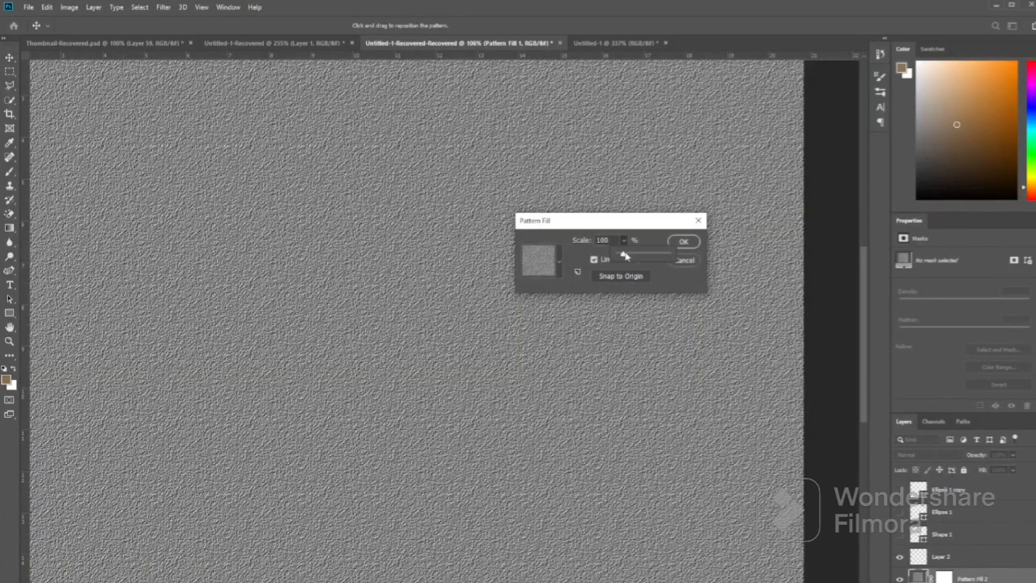
pyautogui.moveTo(627, 255); pyautogui.dragTo(621, 256)
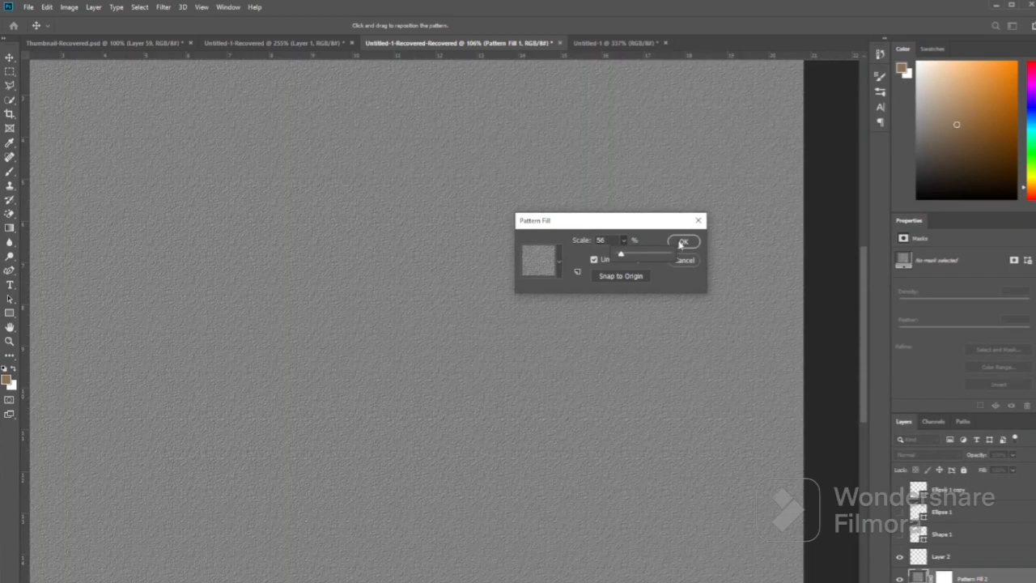
pyautogui.click(684, 242)
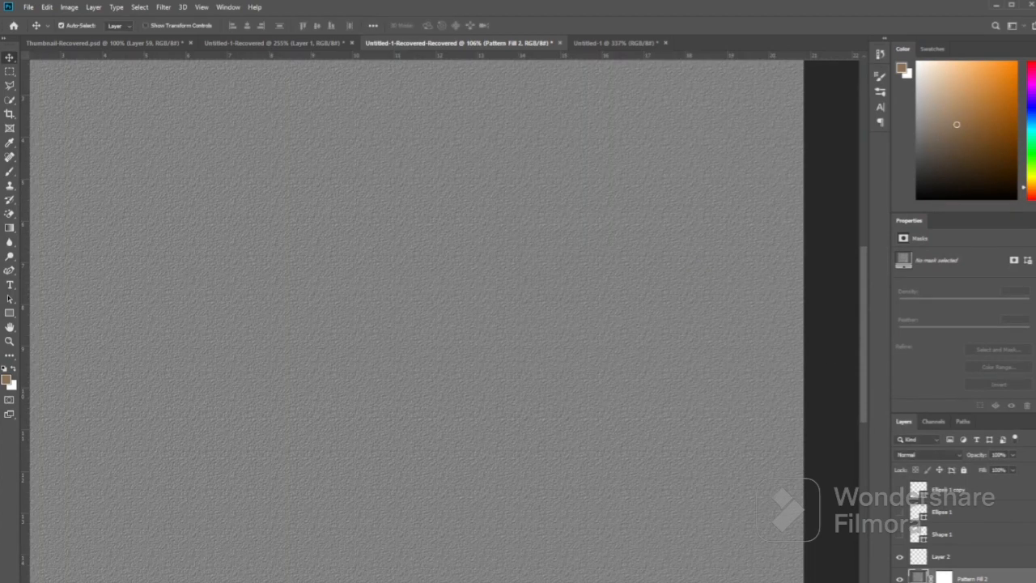
# - Hide the first pattern fill layer, set the second one to Soft Light, and check the facial skin up close
pyautogui.click(972, 582)
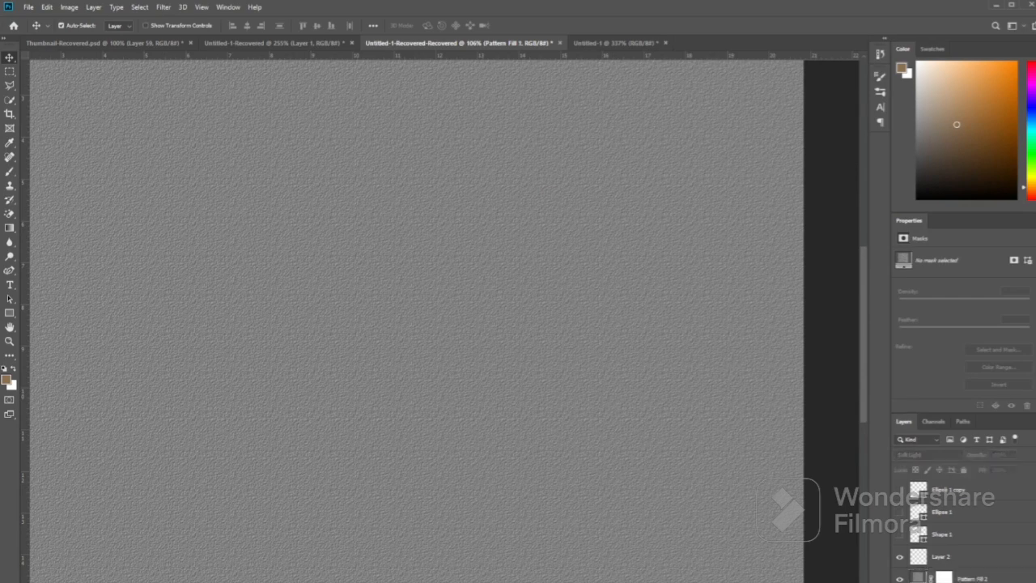
pyautogui.click(937, 456)
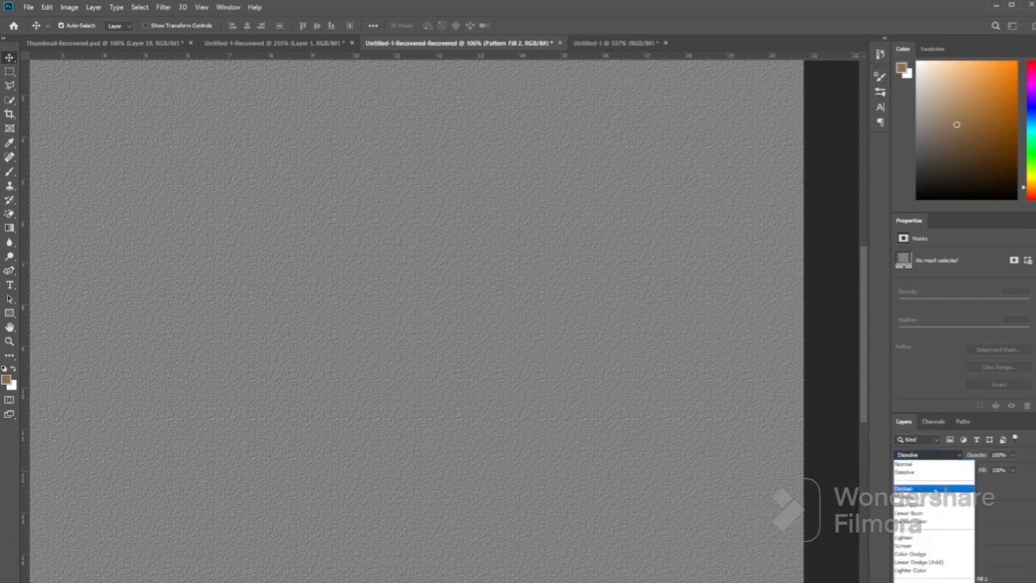
pyautogui.click(934, 582)
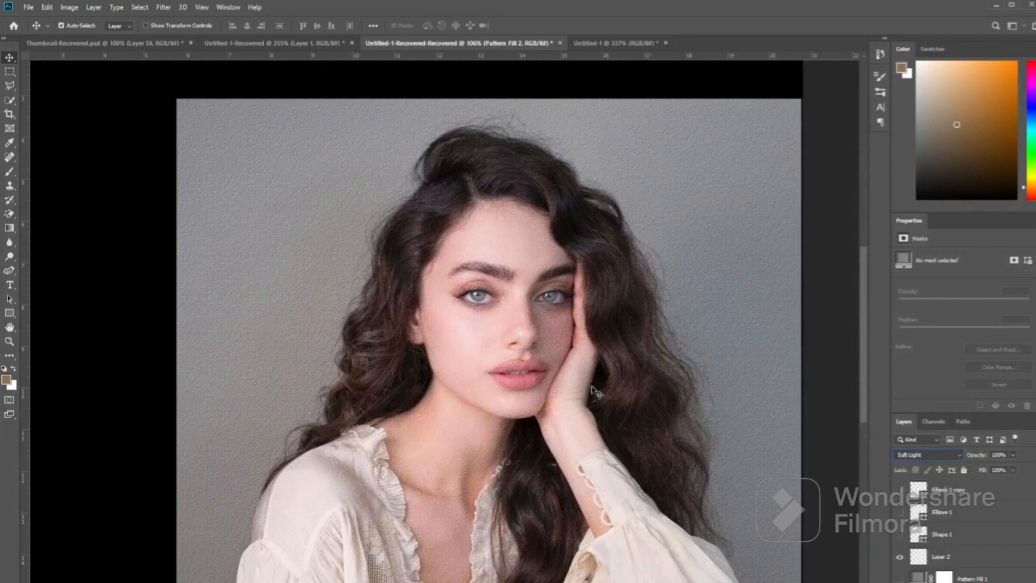
pyautogui.scroll(5, 486, 340)
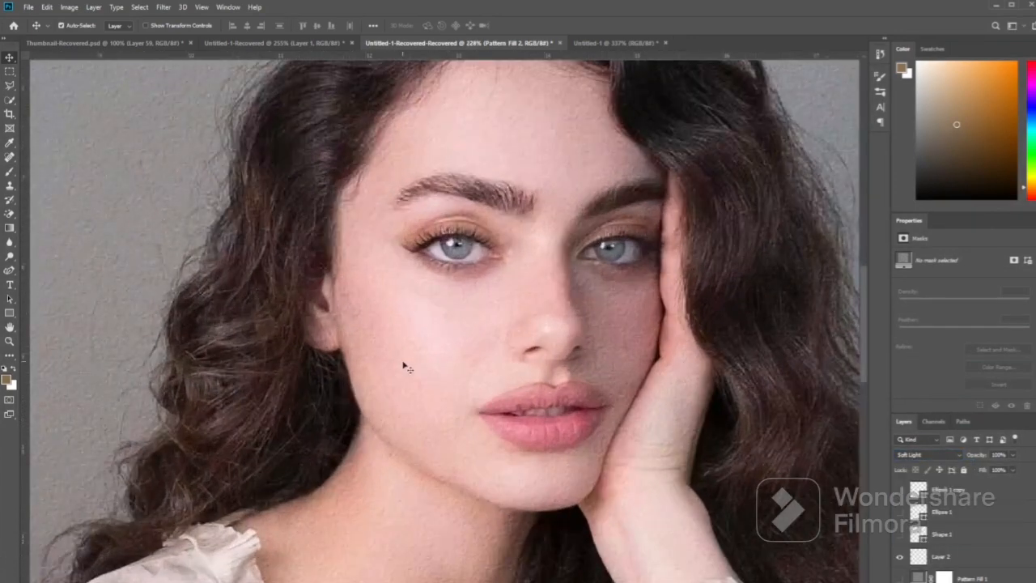
pyautogui.scroll(-3, 405, 367)
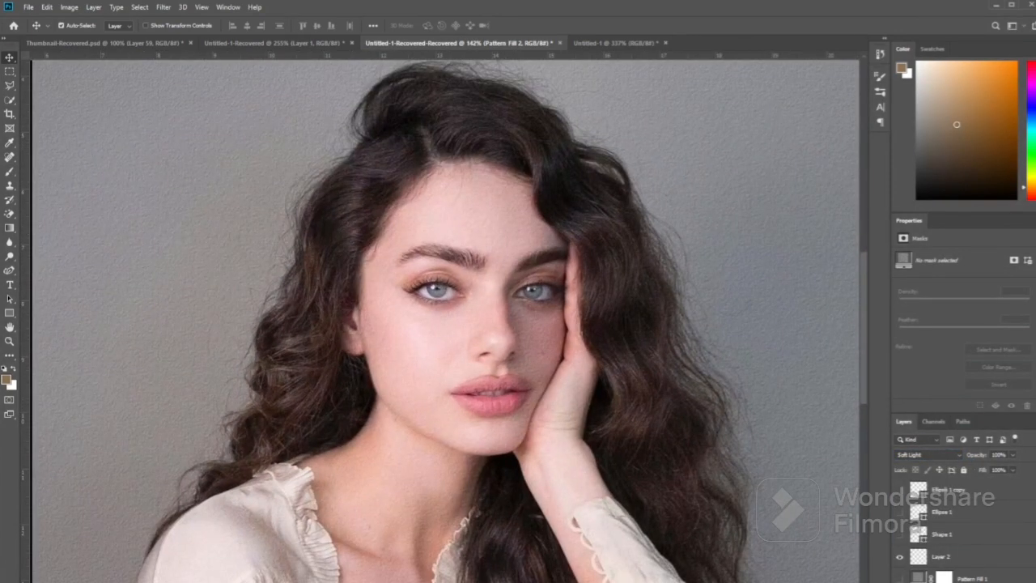
# - Rasterize the second pattern fill layer and open it in the Liquify filter
pyautogui.rightClick(990, 580)
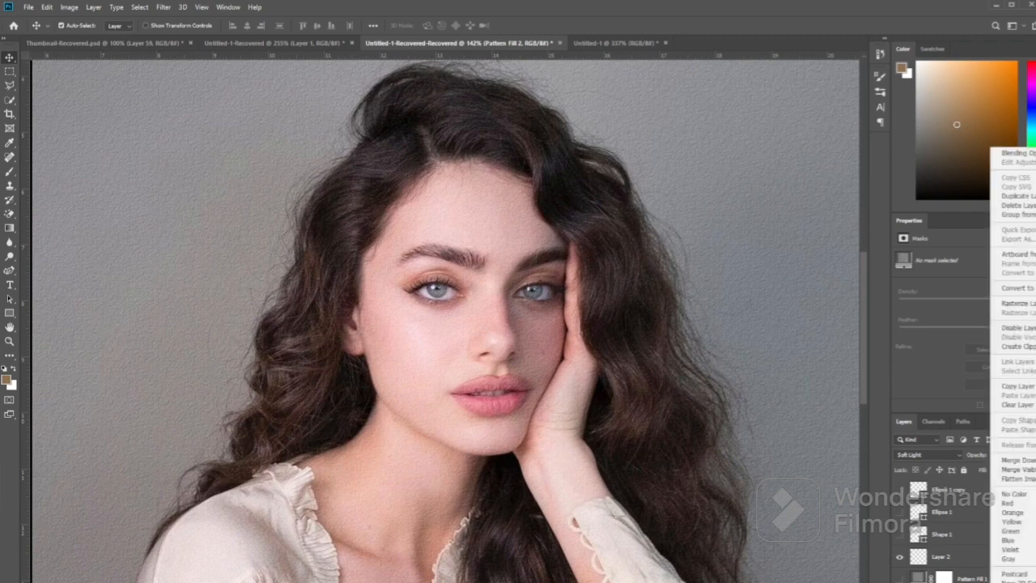
pyautogui.click(1017, 304)
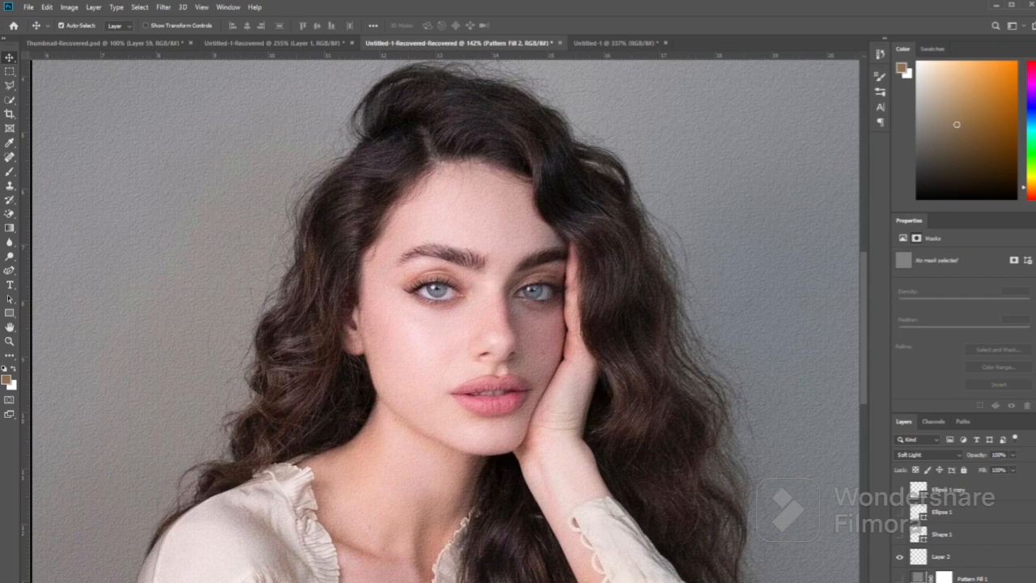
pyautogui.click(165, 8)
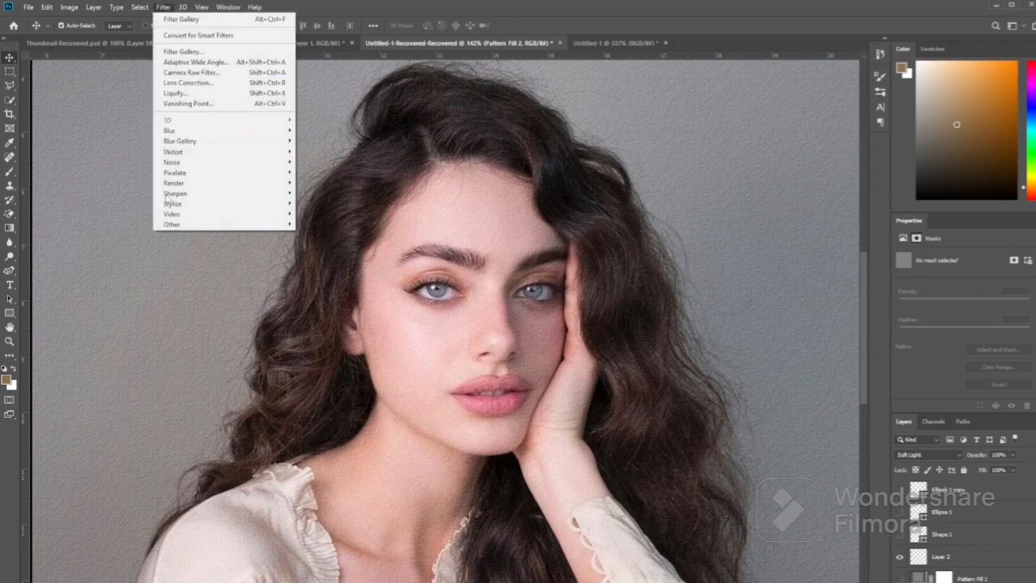
pyautogui.click(187, 96)
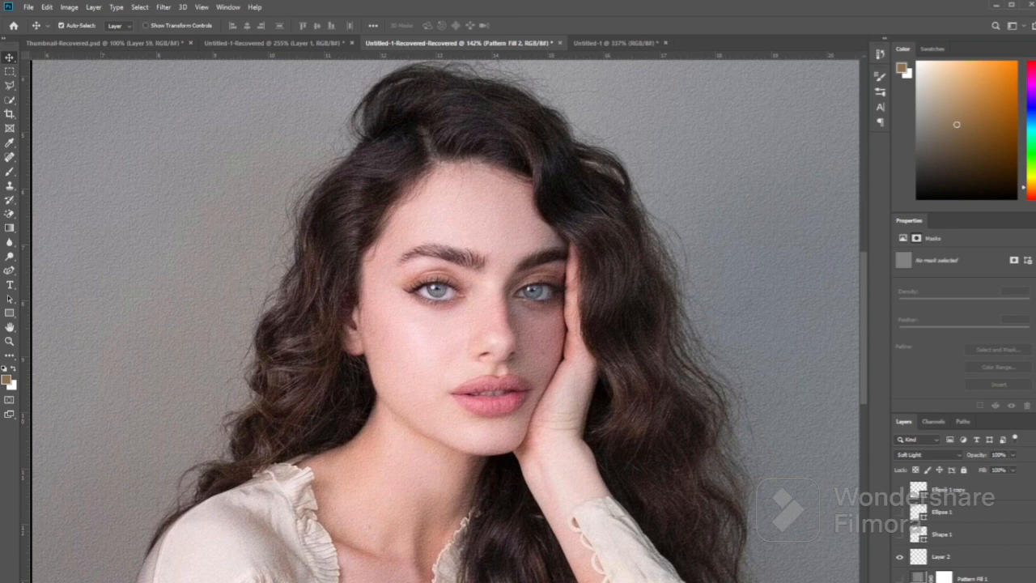
# - Move the Liquify window so its preview and options are in view, and turn on the backdrop of all layers
pyautogui.moveTo(677, 80)
pyautogui.mouseDown()
pyautogui.moveTo(692, 33)
pyautogui.moveTo(712, 27)
pyautogui.mouseUp()
pyautogui.moveTo(832, 21); pyautogui.dragTo(820, 422)
pyautogui.moveTo(1035, 473); pyautogui.dragTo(620, 481)
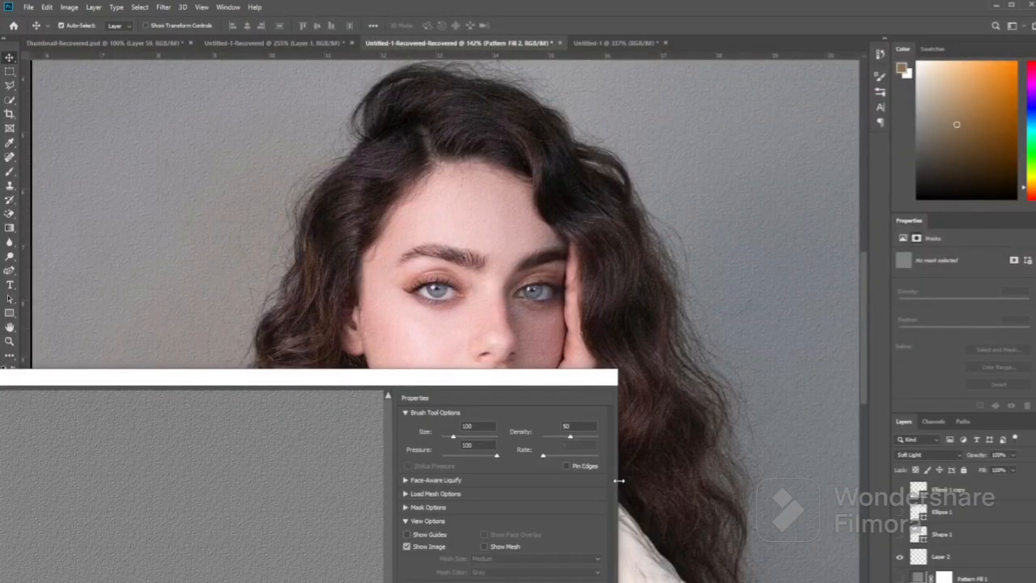
pyautogui.moveTo(413, 374); pyautogui.dragTo(623, 149)
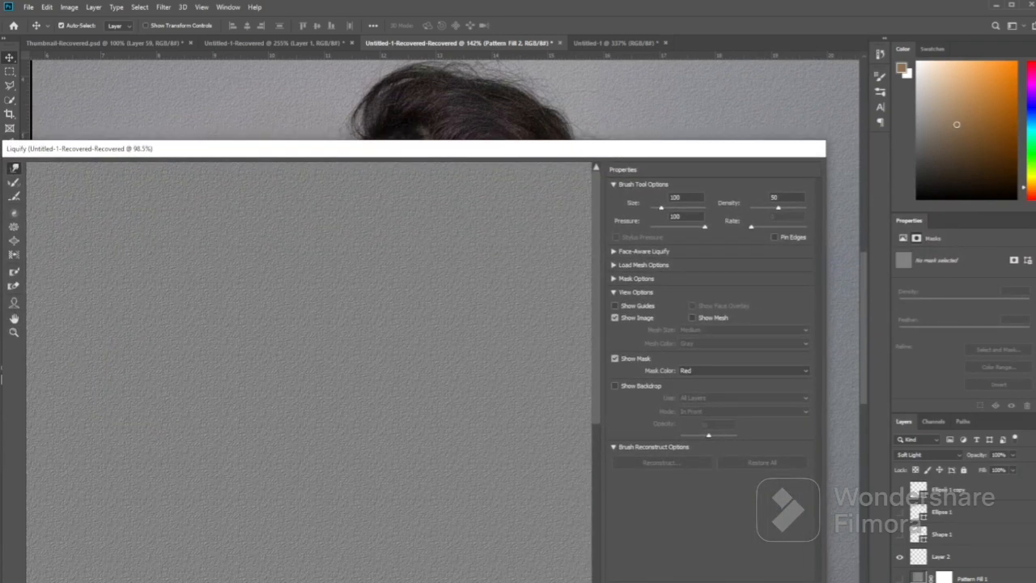
pyautogui.press('Return')
pyautogui.moveTo(497, 149); pyautogui.dragTo(523, 134)
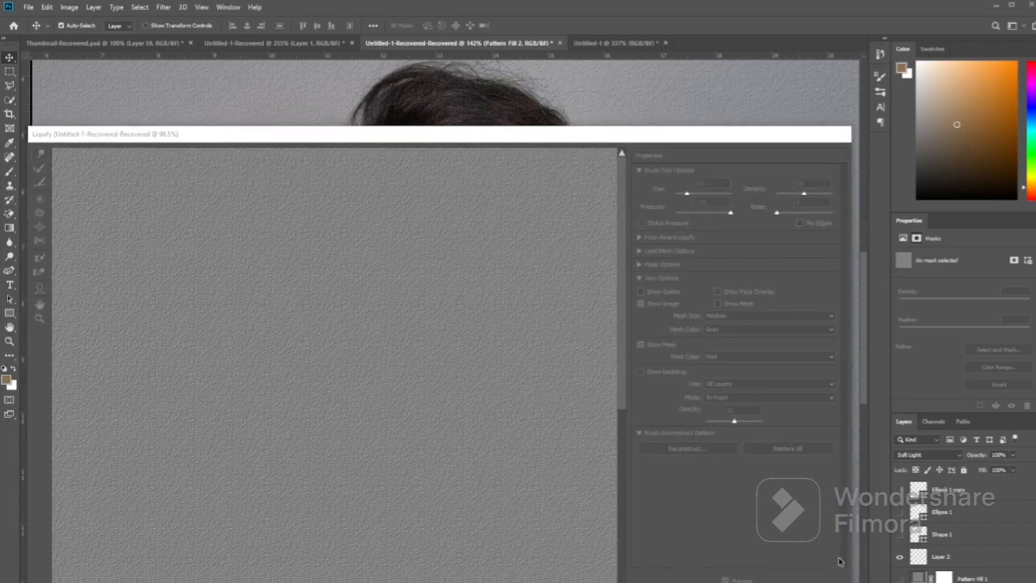
pyautogui.click(644, 376)
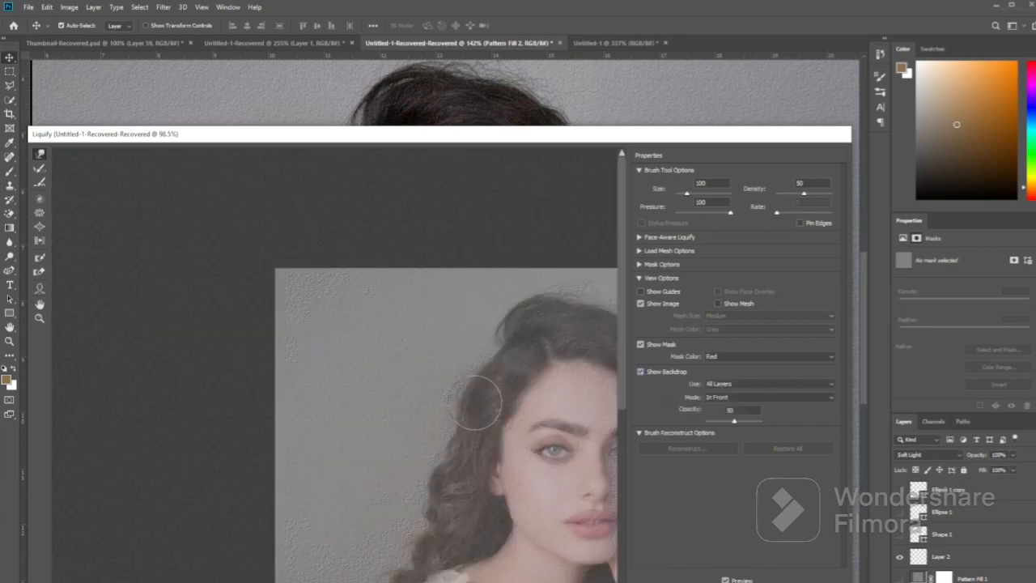
# - Frame the portrait in the Liquify preview, set the backdrop mode to Behind, and lower the backdrop opacity to 19
pyautogui.scroll(-2, 481, 416)
pyautogui.scroll(3, 474, 478)
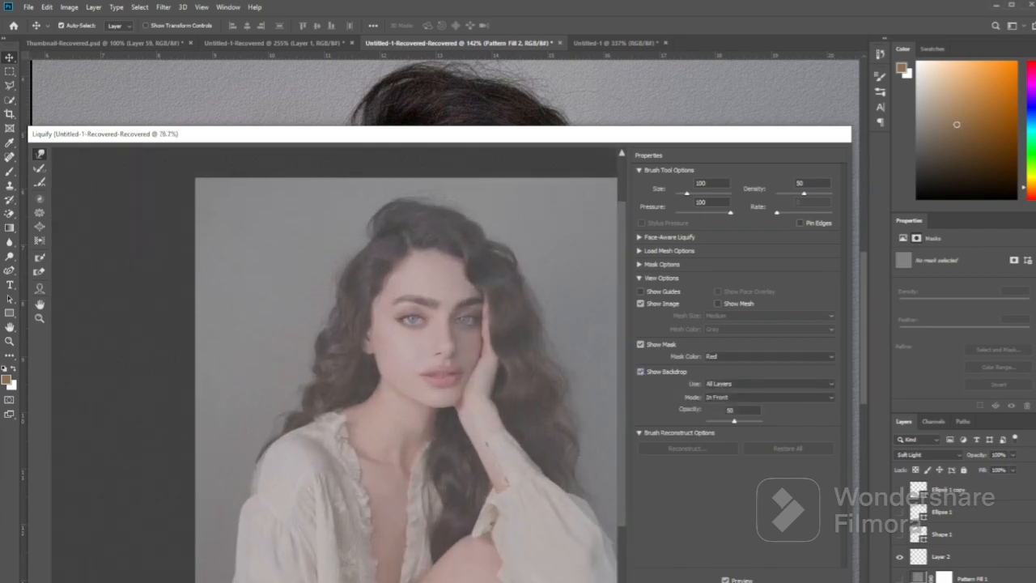
pyautogui.scroll(3, 471, 491)
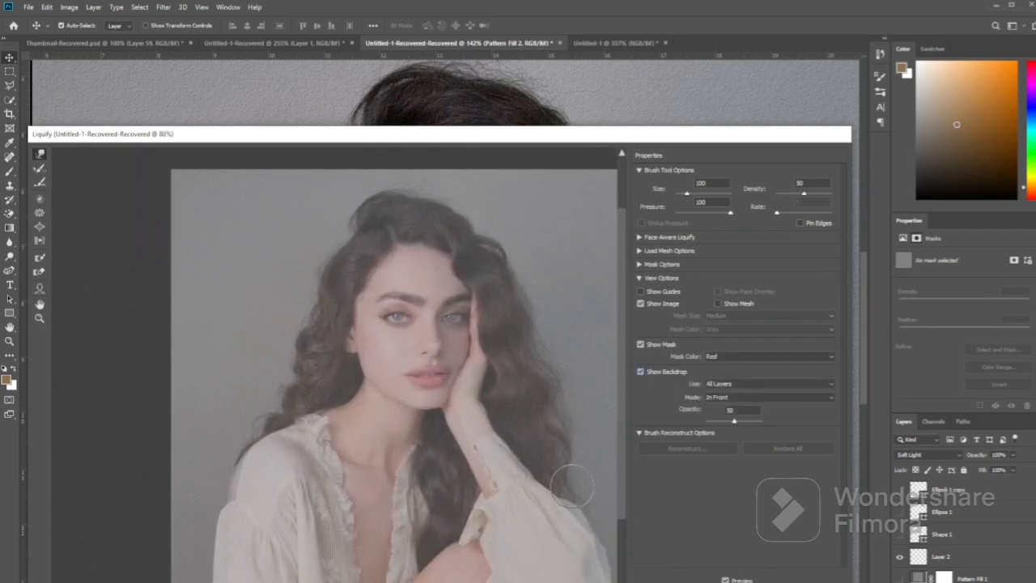
pyautogui.hscroll(1, 380, 364)
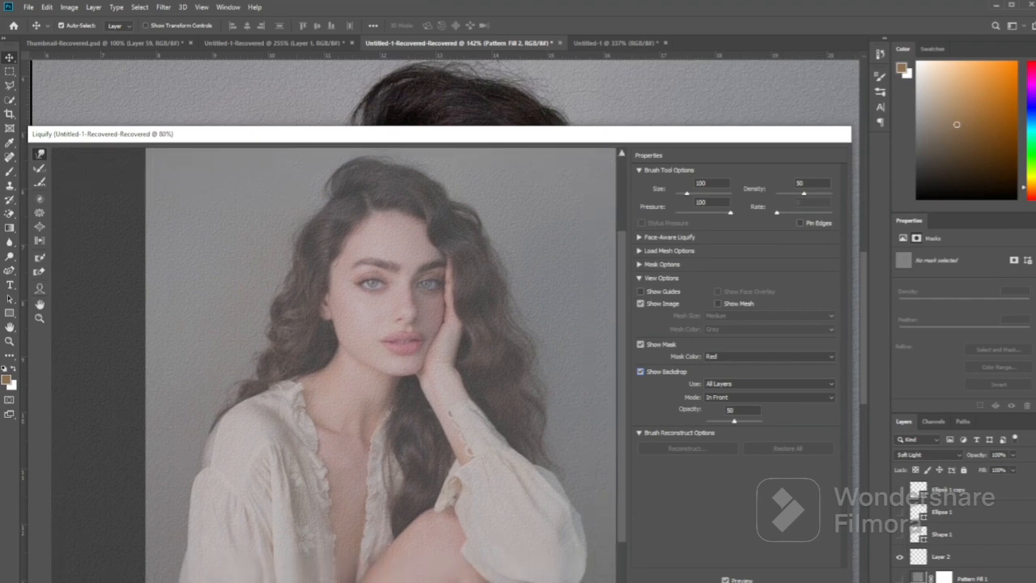
pyautogui.press('Return')
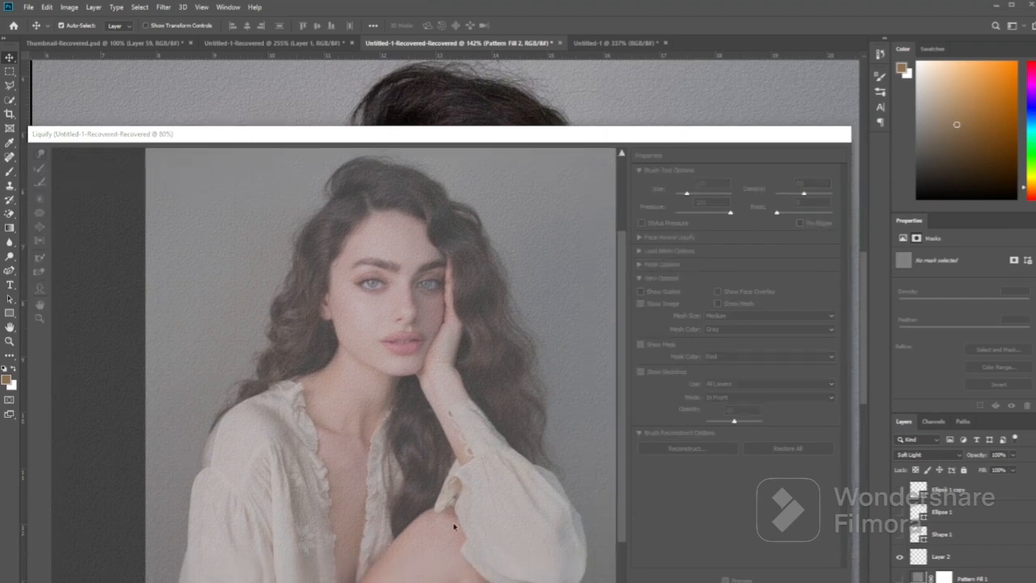
pyautogui.click(814, 397)
pyautogui.click(793, 418)
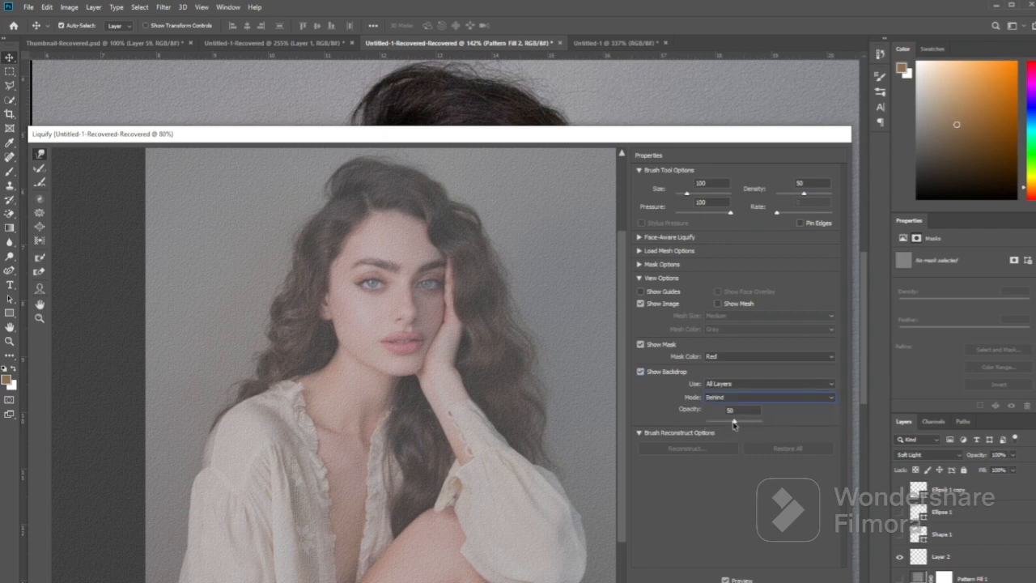
pyautogui.moveTo(734, 421); pyautogui.dragTo(717, 425)
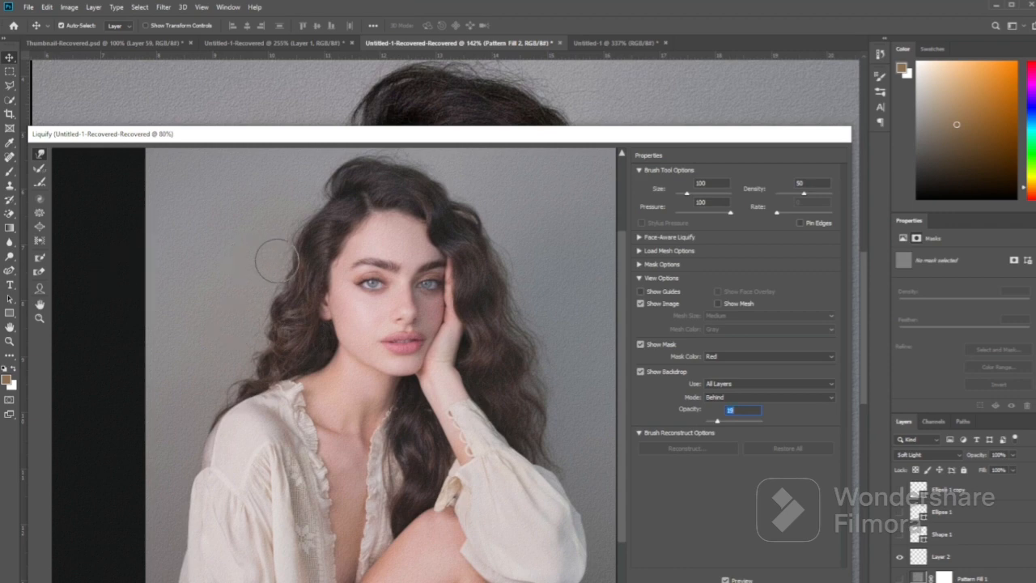
# - Enlarge the Forward Warp brush to 175 and push the texture along the hair beside the face
pyautogui.press(']')
pyautogui.press(']')
pyautogui.press(']')
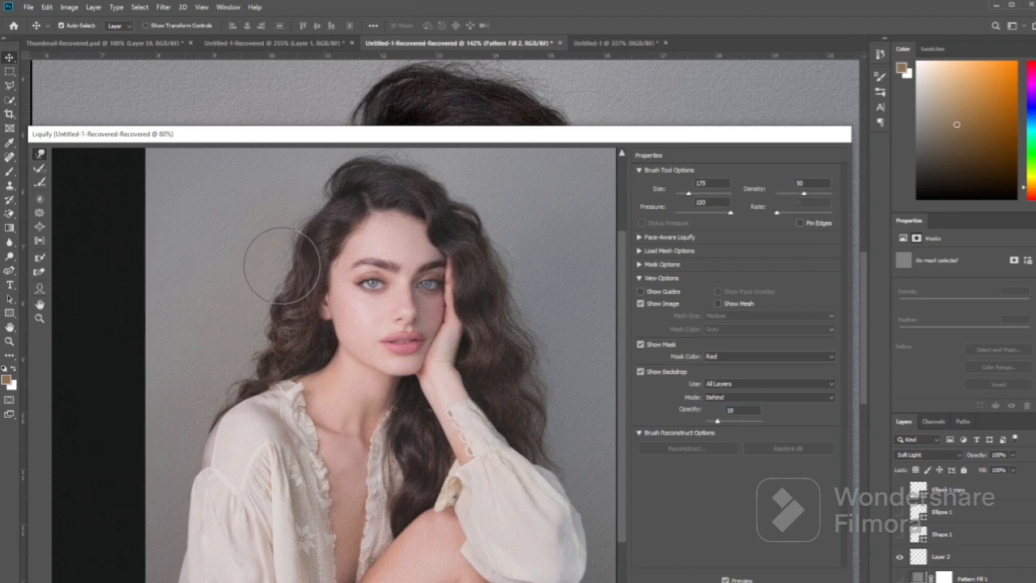
pyautogui.moveTo(262, 318); pyautogui.dragTo(275, 332)
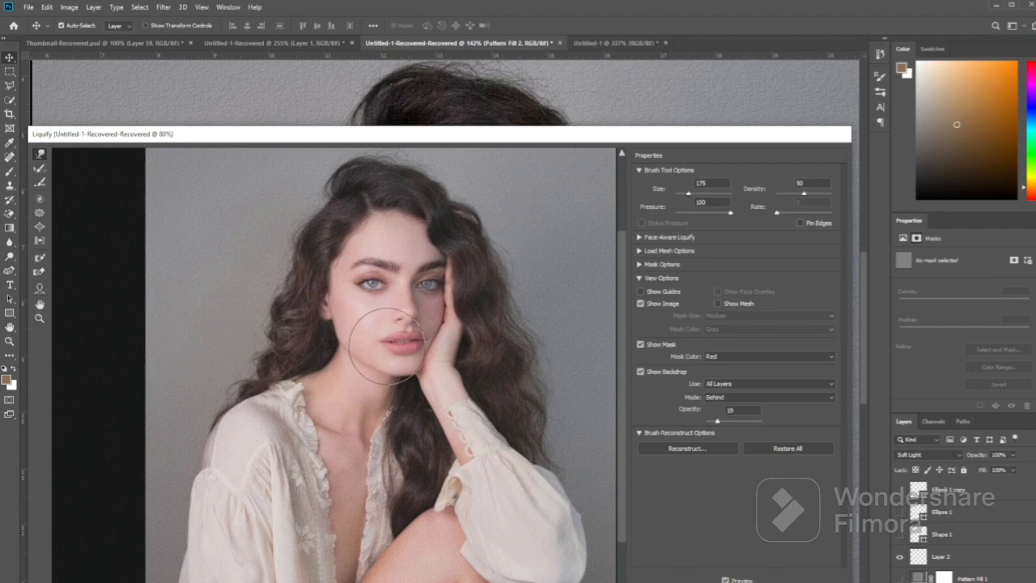
# - Reduce the Forward Warp brush size to 80 for close work on the lower face and neck
pyautogui.scroll(2, 380, 328)
pyautogui.scroll(3, 397, 312)
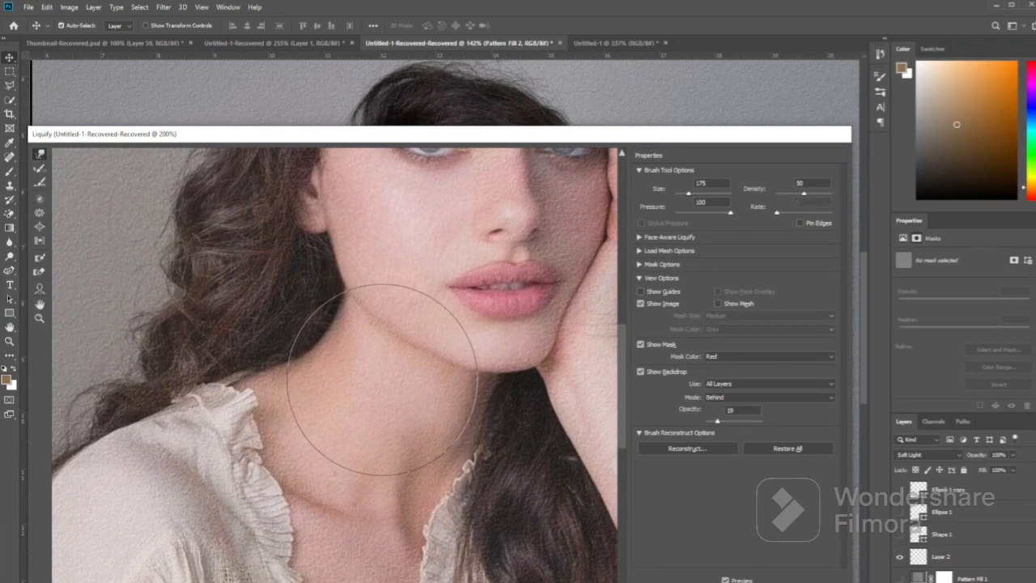
pyautogui.press('[')
pyautogui.press('[')
pyautogui.press('[')
pyautogui.press('[')
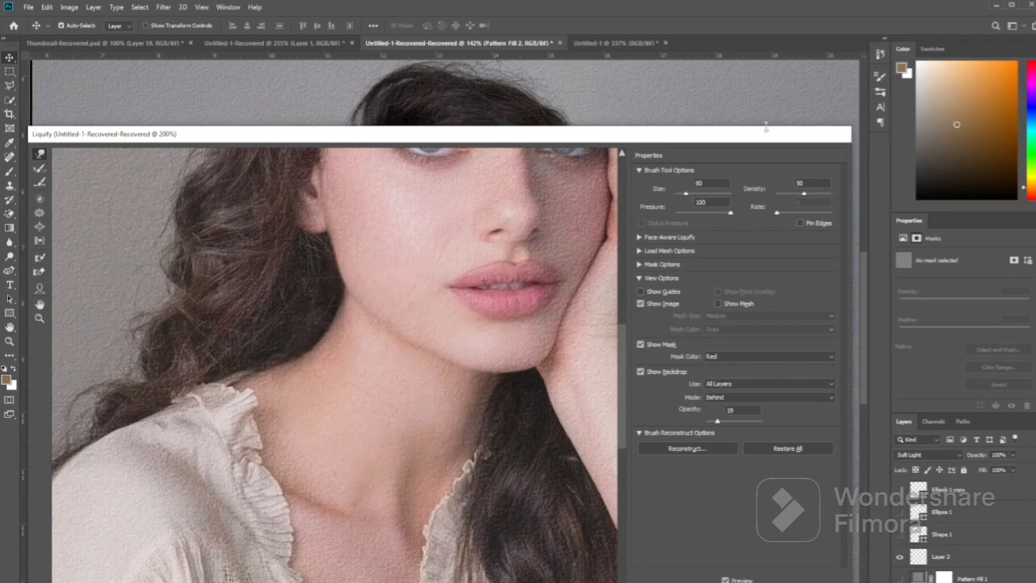
# - Switch to the Pucker tool with a size 40 brush for the area around the lips, and apply the Liquify filter
pyautogui.click(39, 214)
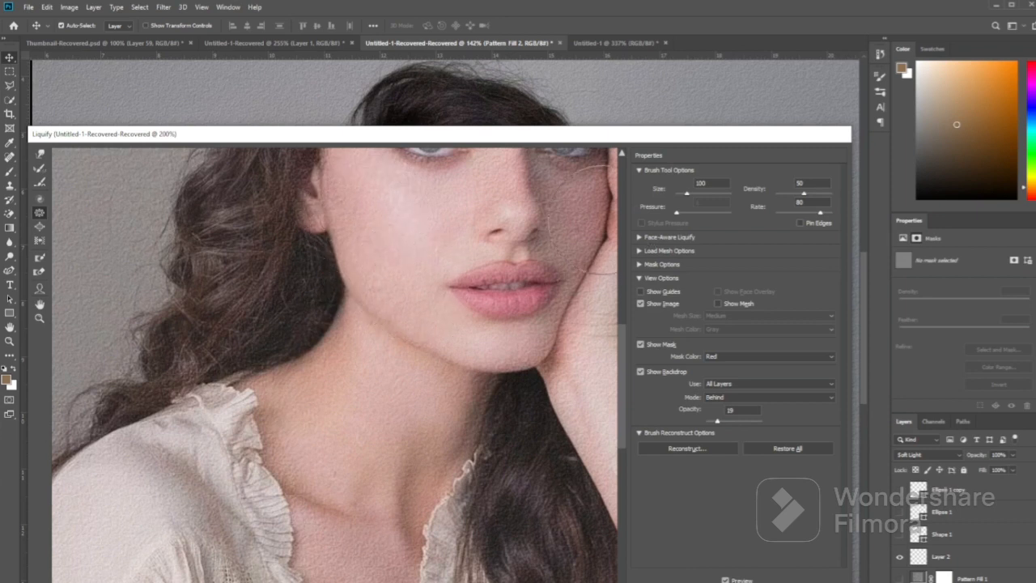
pyautogui.press('[')
pyautogui.press('[')
pyautogui.press('[')
pyautogui.press('[')
pyautogui.press('[')
pyautogui.press('[')
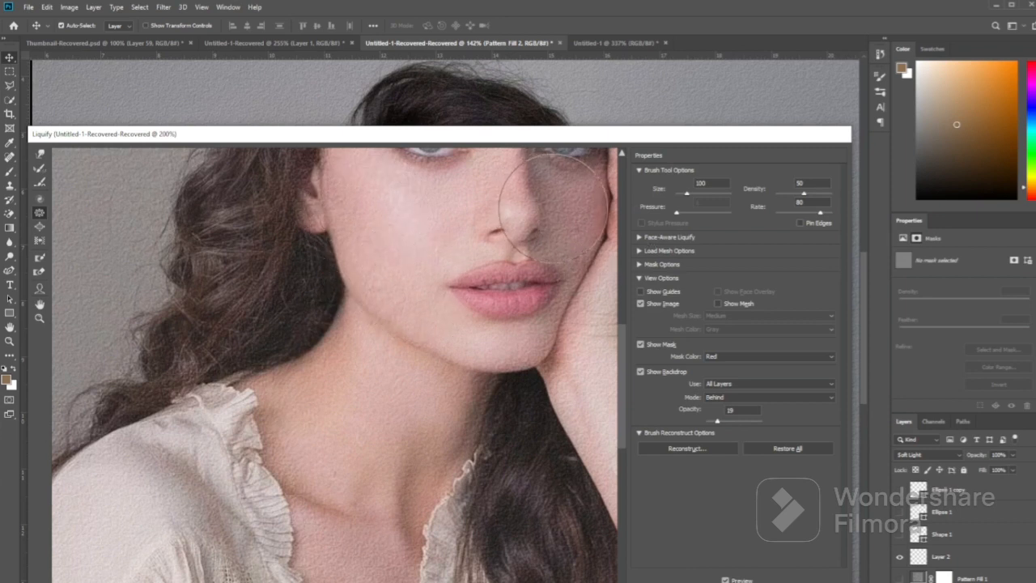
pyautogui.press('[')
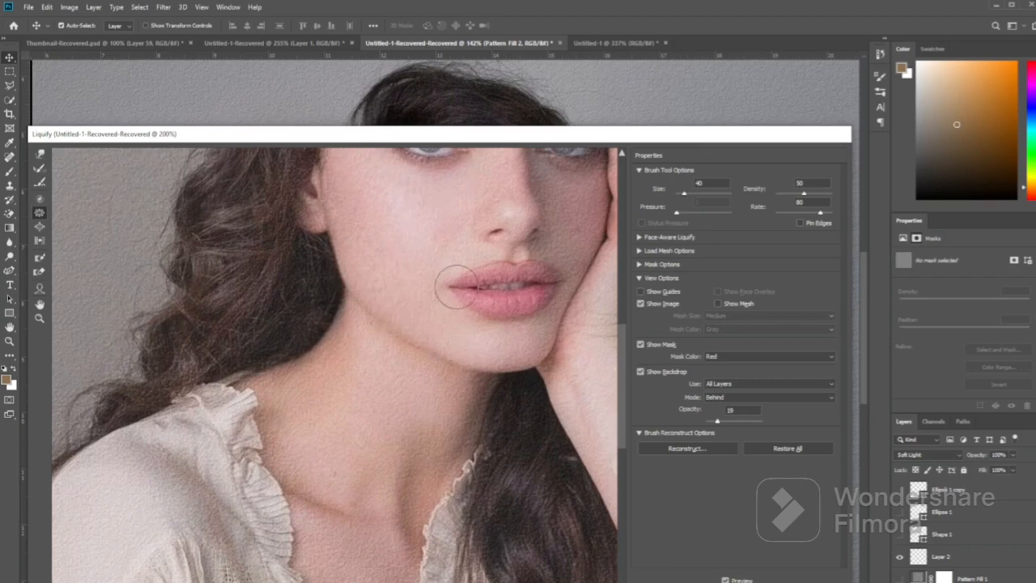
pyautogui.scroll(-3, 456, 287)
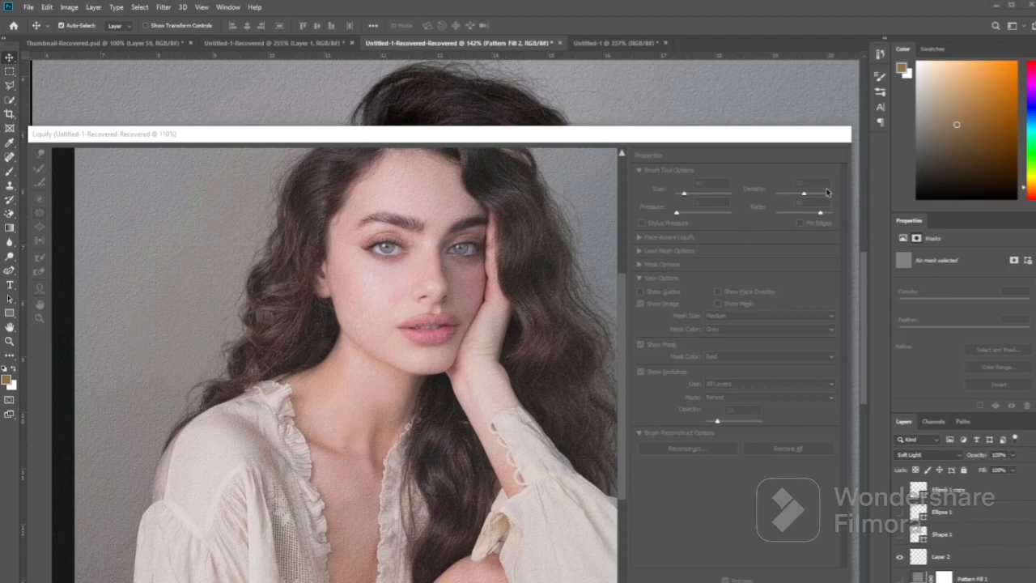
pyautogui.scroll(-2, 425, 431)
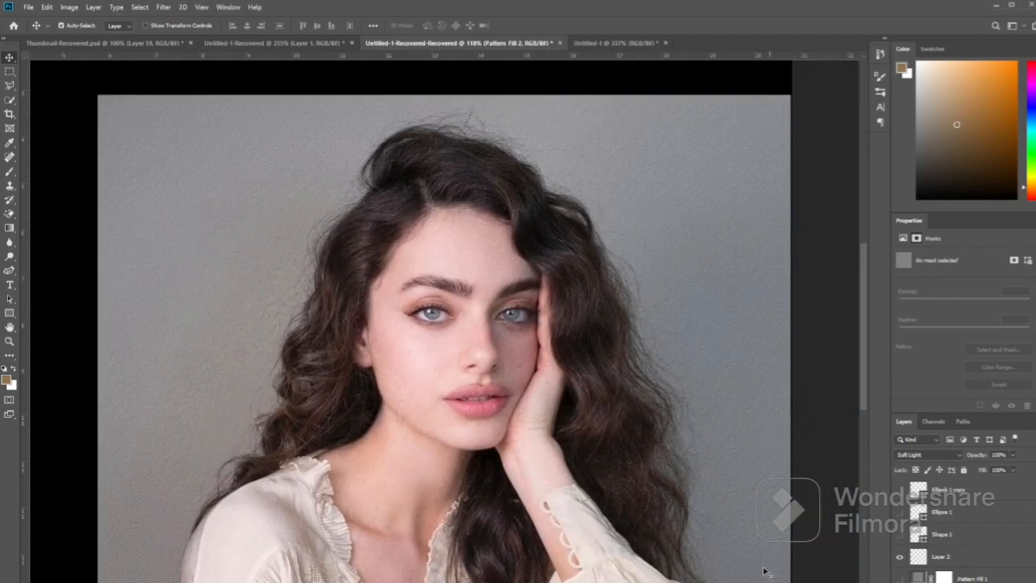
# - Open the blending options of the second pattern fill layer and set its opacity to 46% and fill opacity to 96%
pyautogui.rightClick(996, 559)
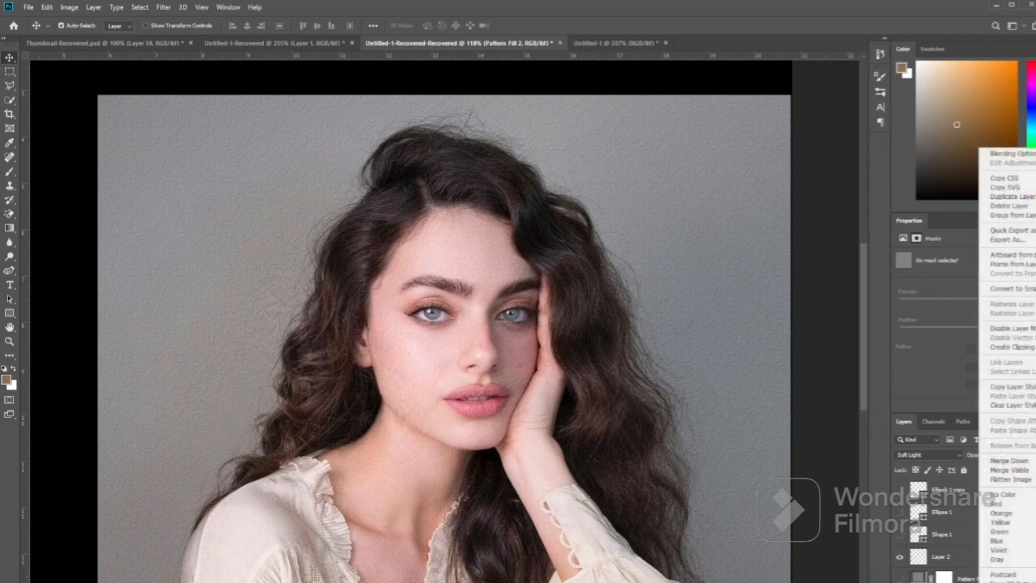
pyautogui.press('Escape')
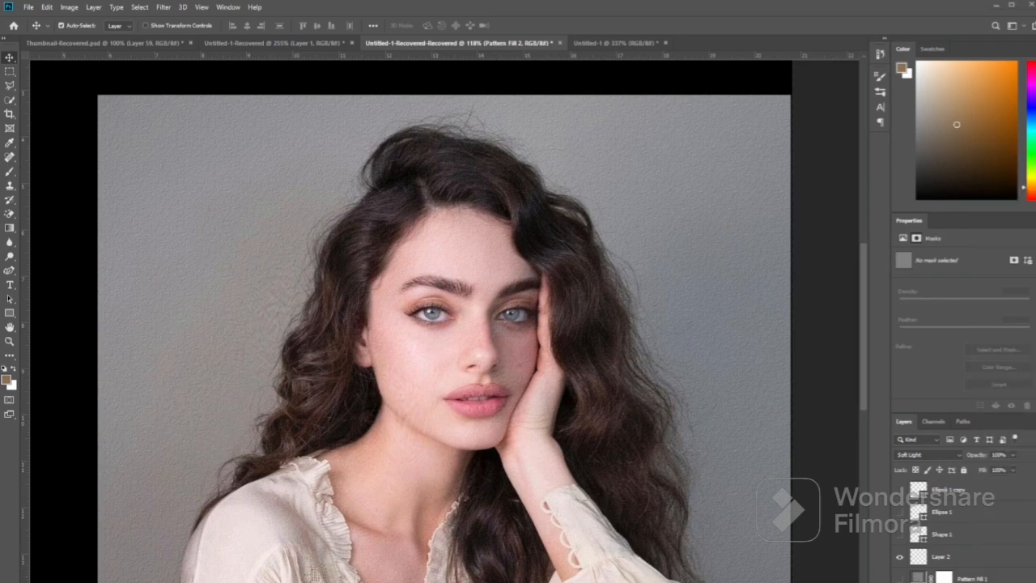
pyautogui.rightClick(992, 513)
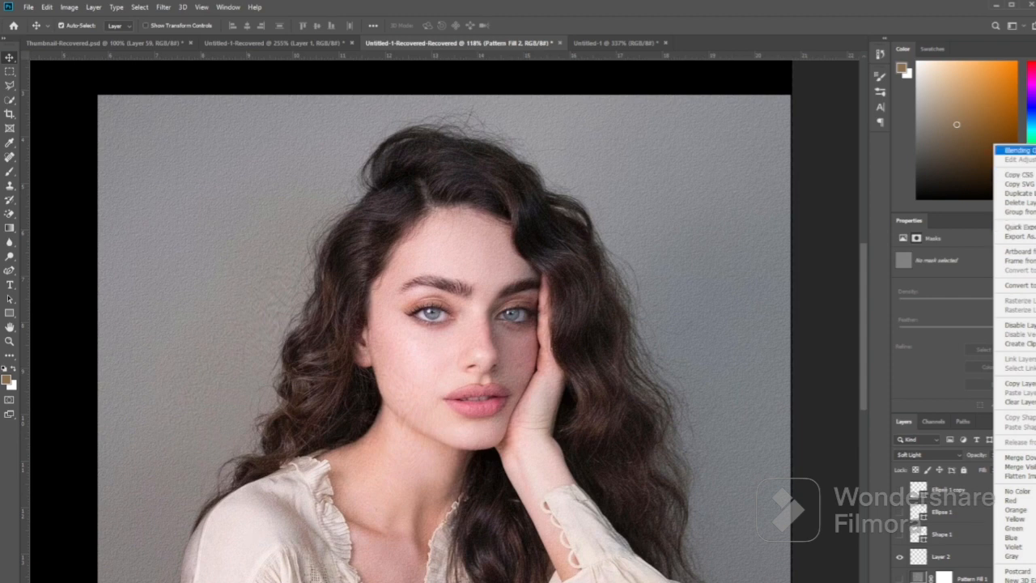
pyautogui.click(1004, 149)
pyautogui.moveTo(741, 51); pyautogui.dragTo(750, 167)
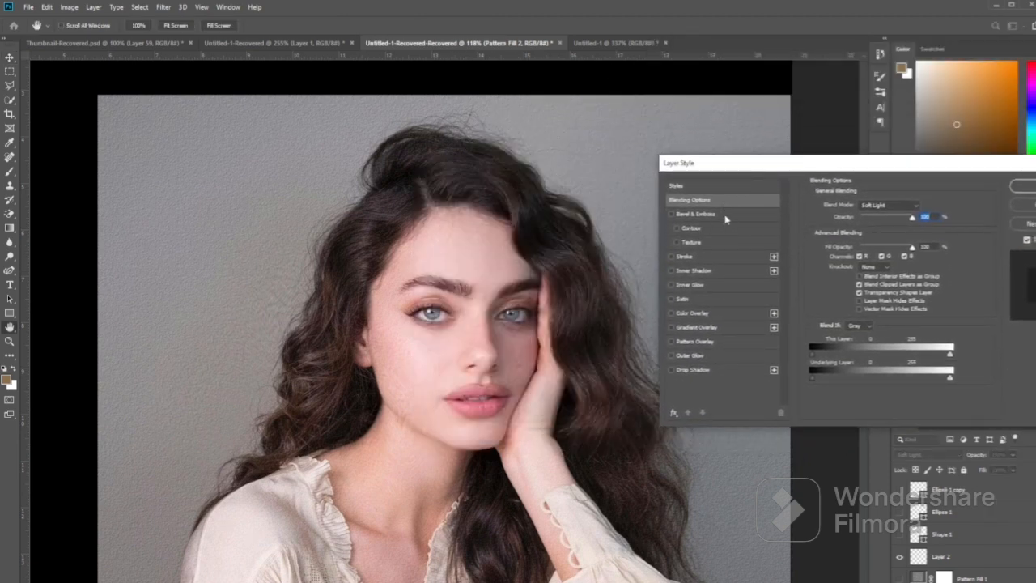
pyautogui.moveTo(913, 218); pyautogui.dragTo(909, 248)
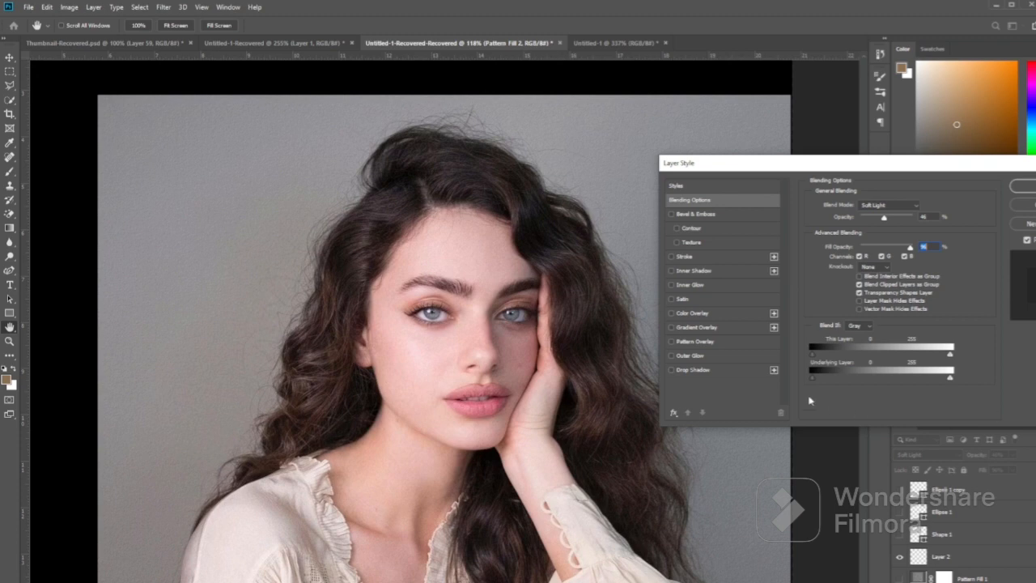
# - Set Blend If to 27 and 241 for this layer and 36 and 235 for the underlying layer, apply it, and check the skin
pyautogui.moveTo(812, 378); pyautogui.dragTo(822, 357)
pyautogui.moveTo(951, 354)
pyautogui.mouseDown()
pyautogui.moveTo(899, 357)
pyautogui.moveTo(950, 357)
pyautogui.mouseUp()
pyautogui.moveTo(822, 357); pyautogui.dragTo(832, 377)
pyautogui.moveTo(510, 369); pyautogui.dragTo(468, 311)
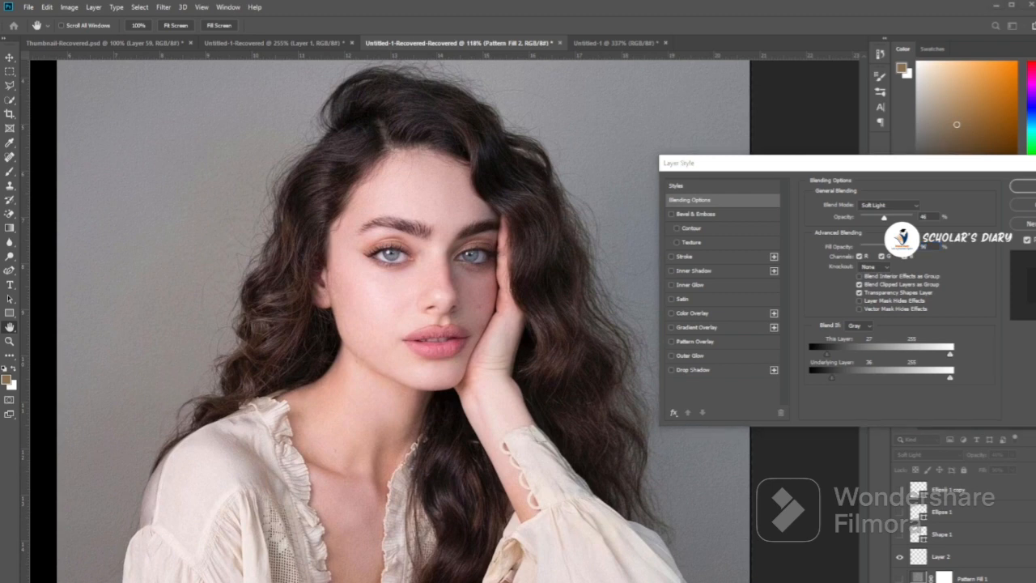
pyautogui.moveTo(951, 377); pyautogui.dragTo(942, 355)
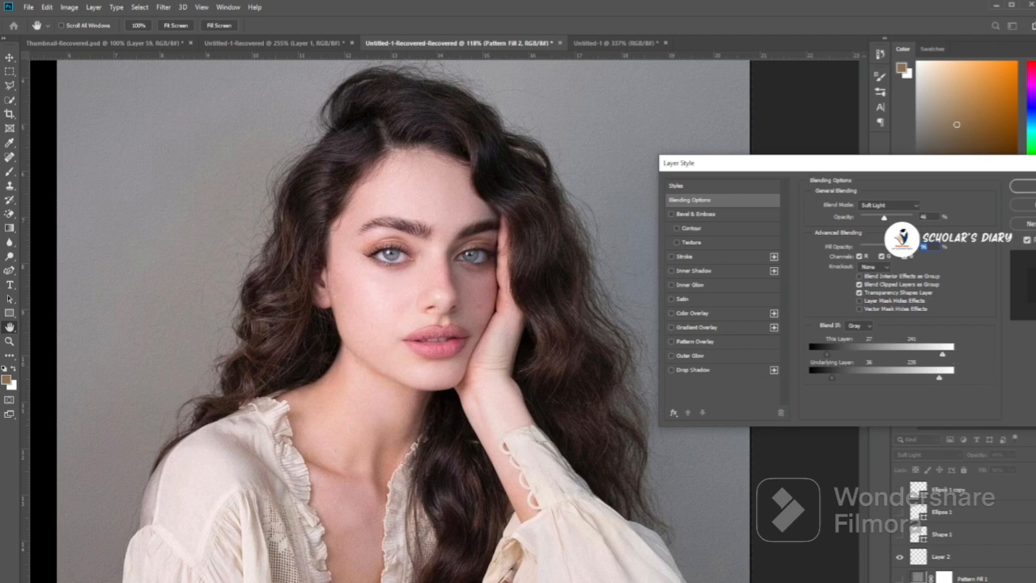
pyautogui.press('Return')
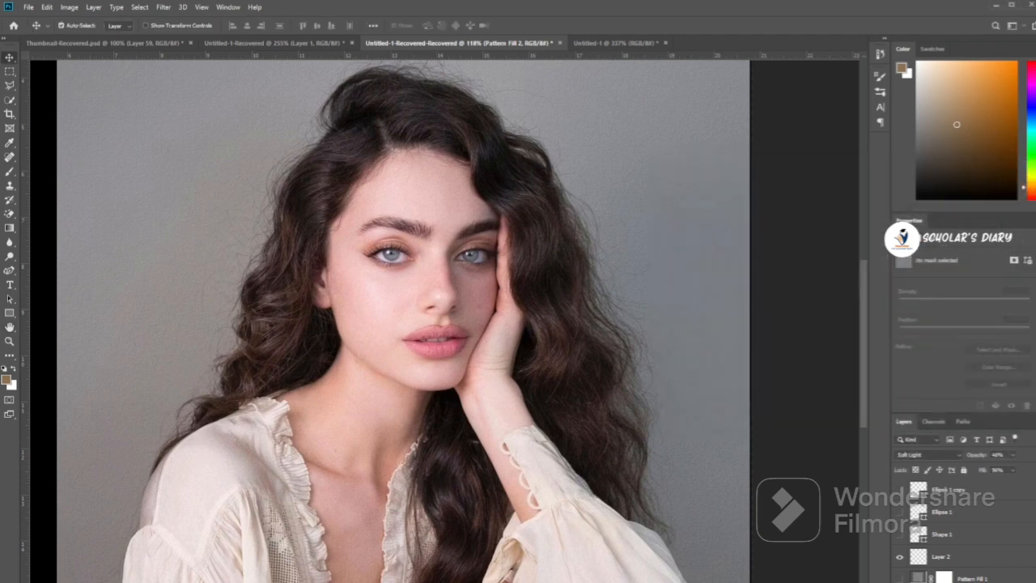
pyautogui.scroll(-3, 442, 468)
pyautogui.scroll(10, 394, 324)
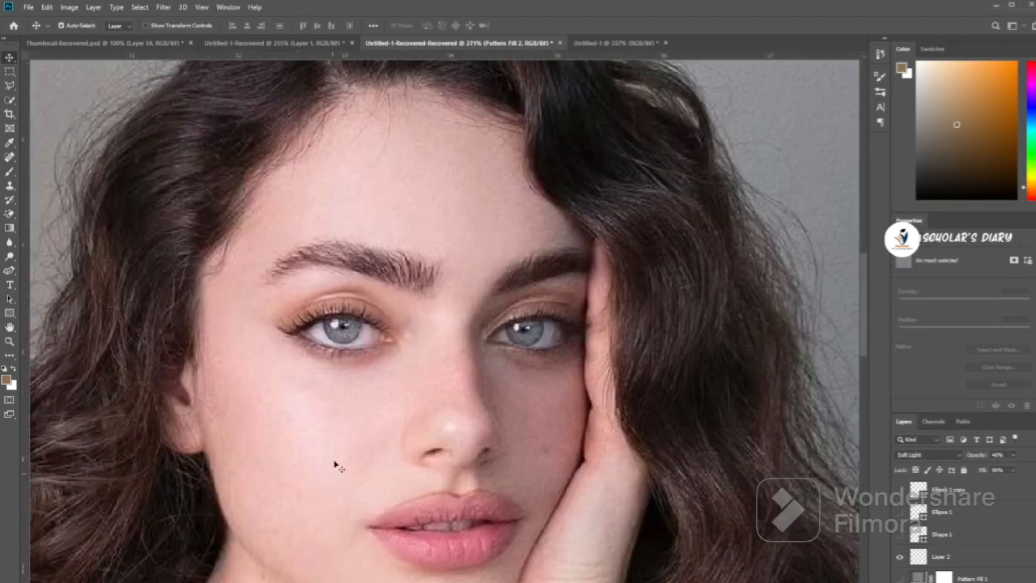
pyautogui.scroll(-8, 335, 466)
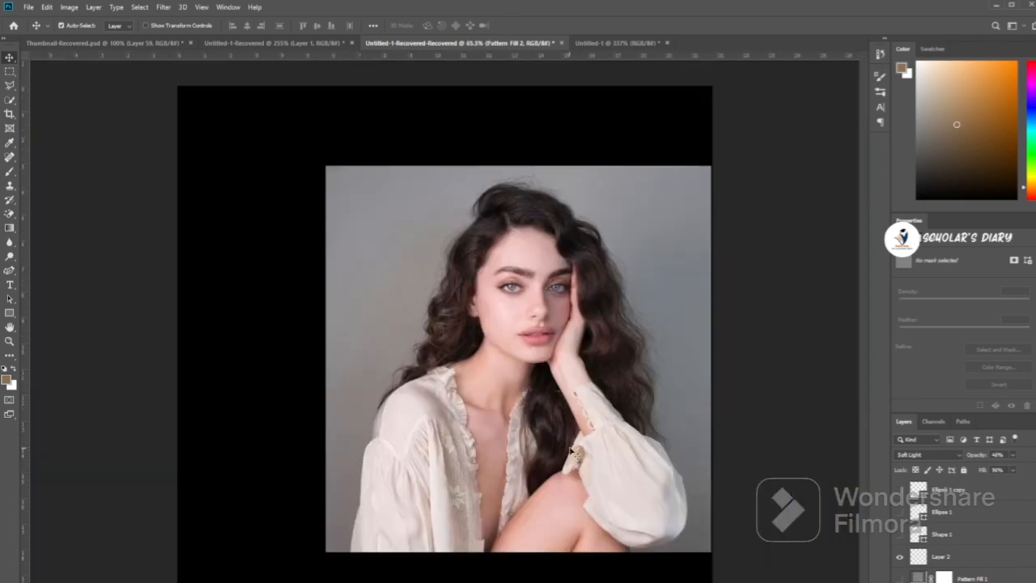
pyautogui.scroll(1, 572, 452)
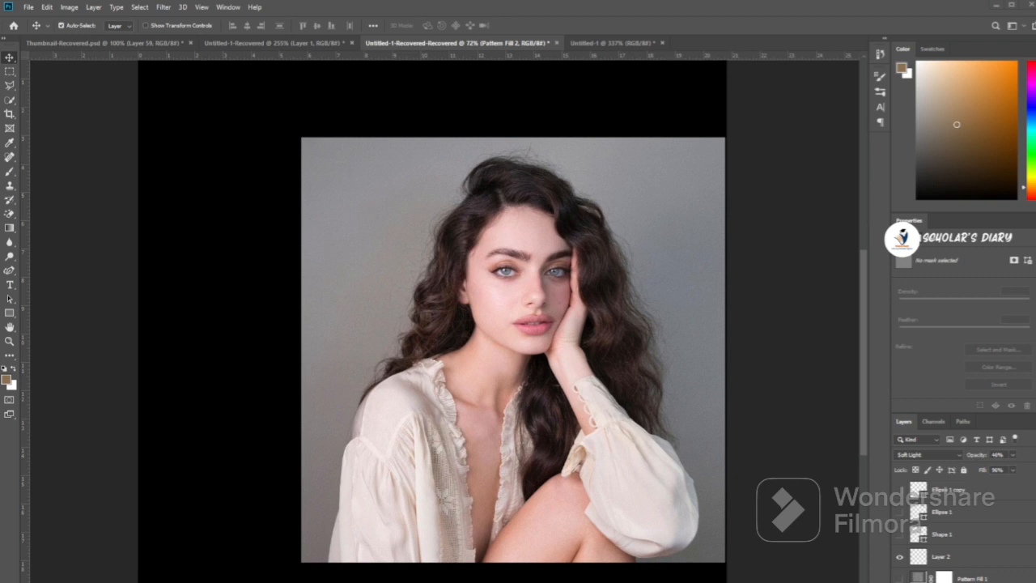
pyautogui.hotkey('ctrl', '\\')
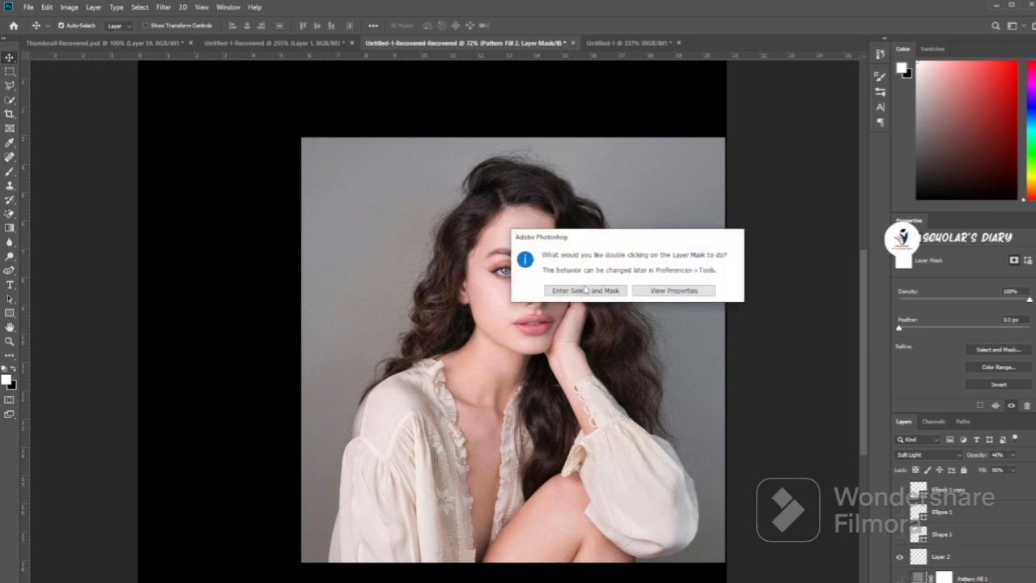
pyautogui.click(588, 290)
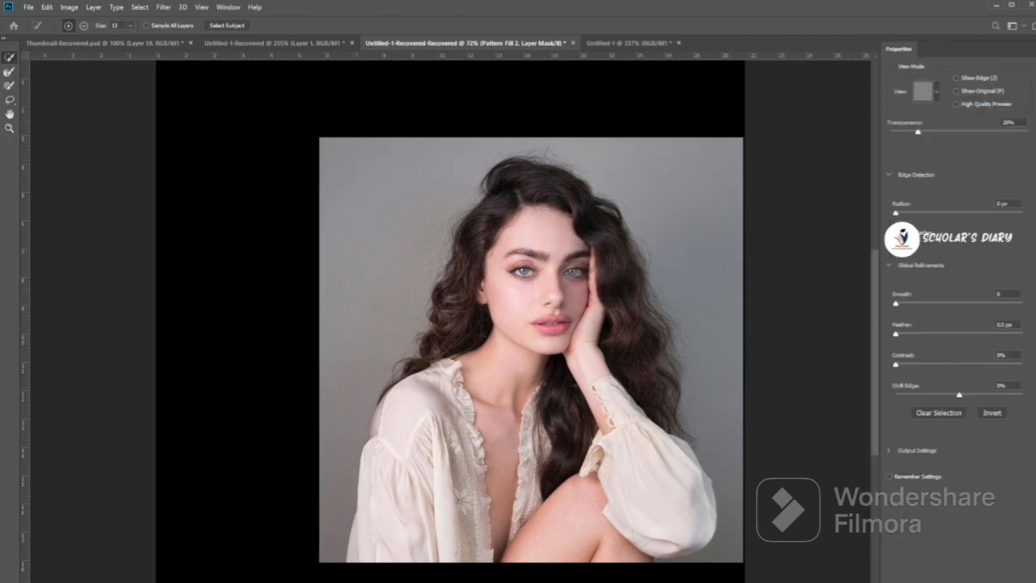
pyautogui.press('Escape')
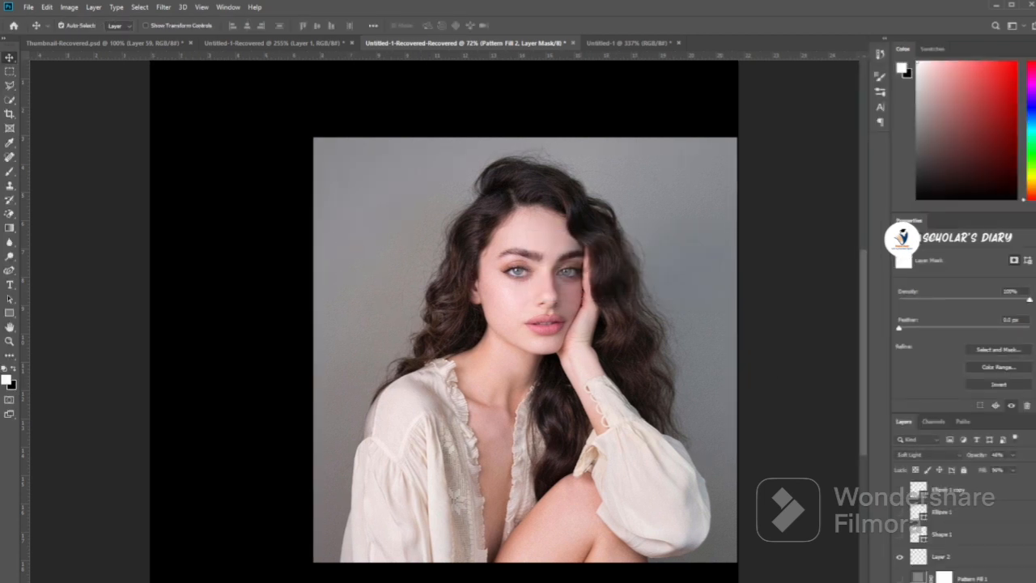
# - Invert the layer mask of the second pattern fill layer and check the face up close
pyautogui.click(1010, 387)
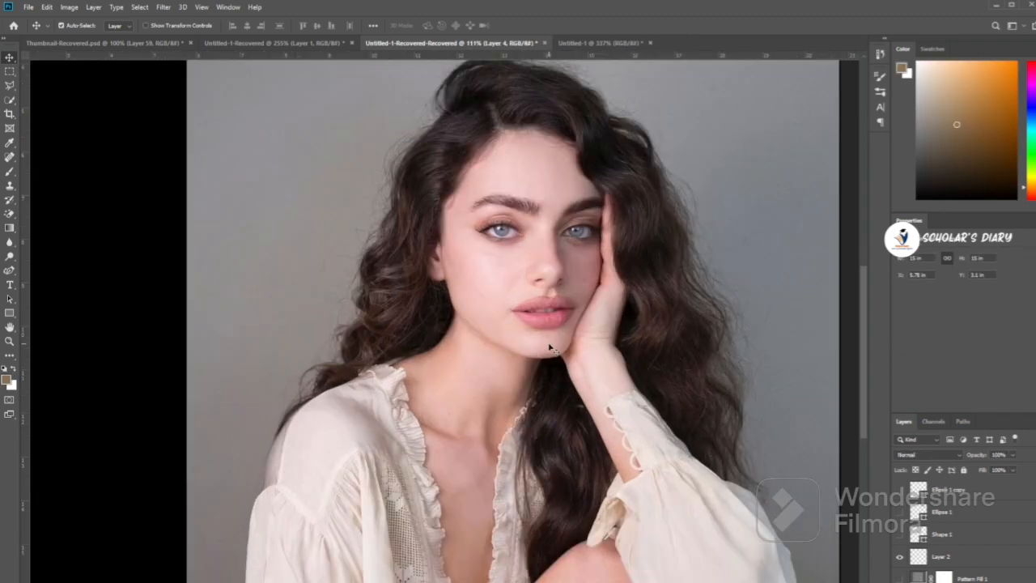
pyautogui.scroll(2, 548, 342)
pyautogui.scroll(3, 548, 344)
pyautogui.scroll(-5, 374, 301)
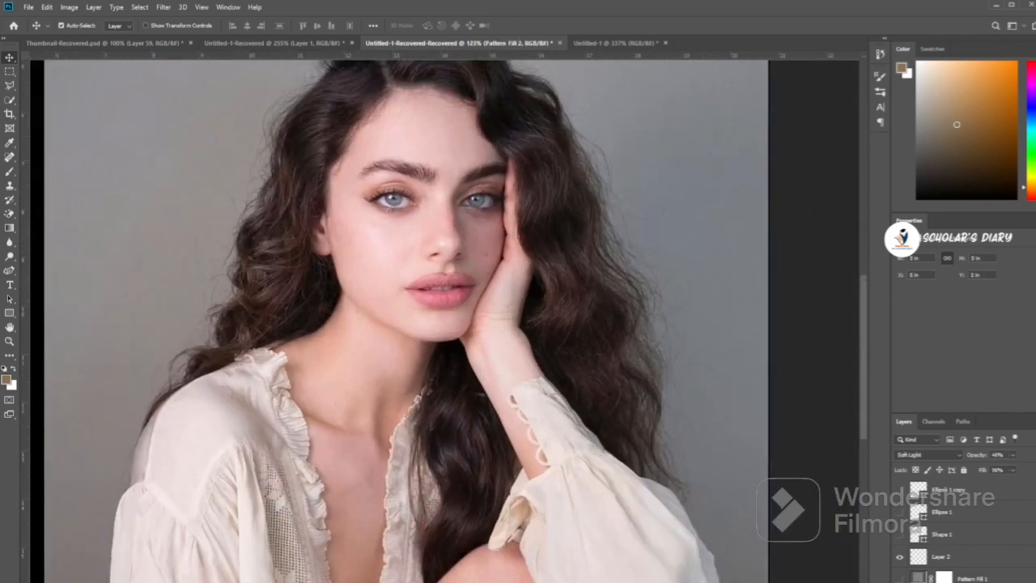
# - Activate the Brush tool with the Soft Round tip, enlarge it for the cheek area, and inspect the portrait's skin
pyautogui.click(10, 171)
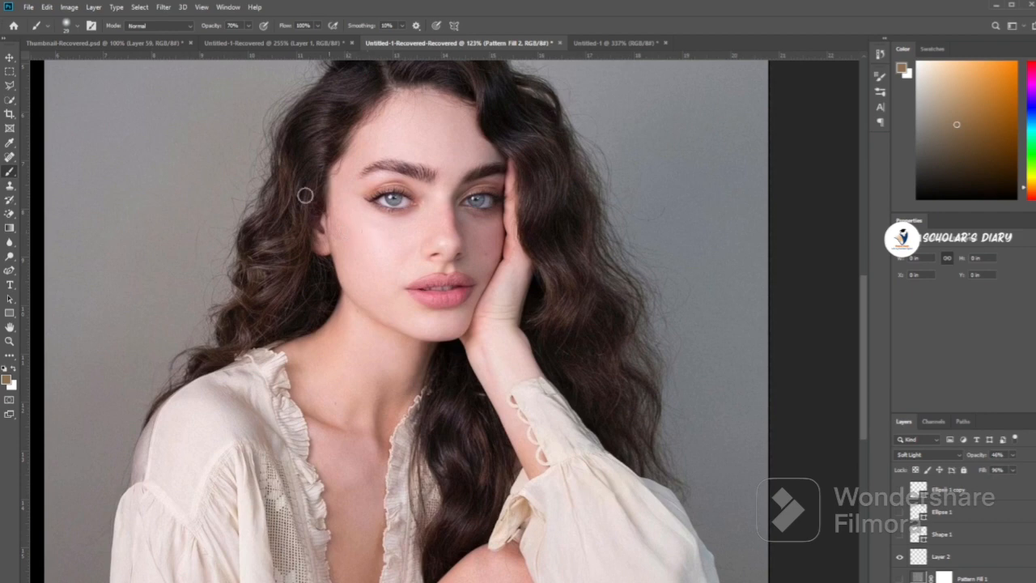
pyautogui.click(78, 27)
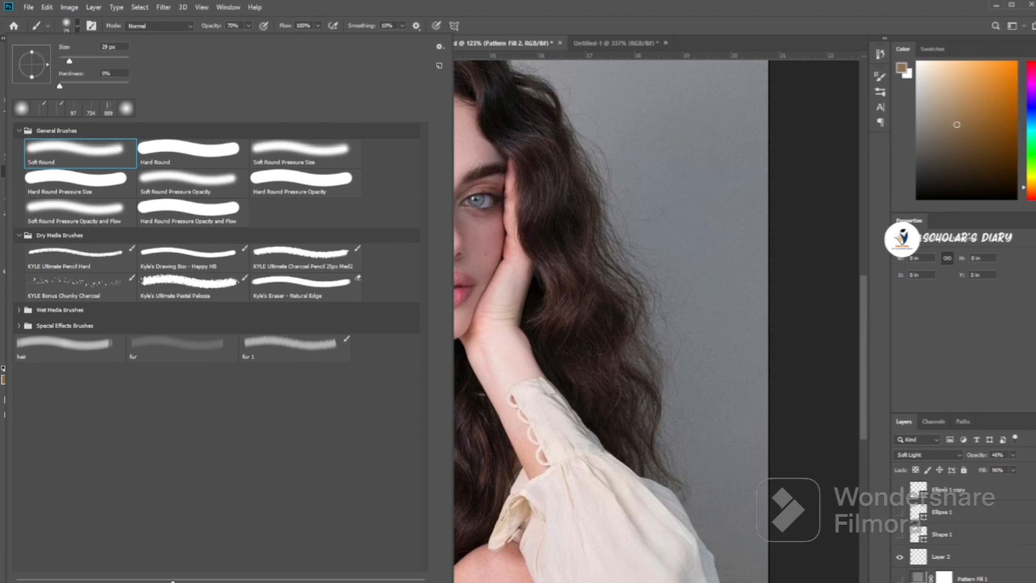
pyautogui.press('Return')
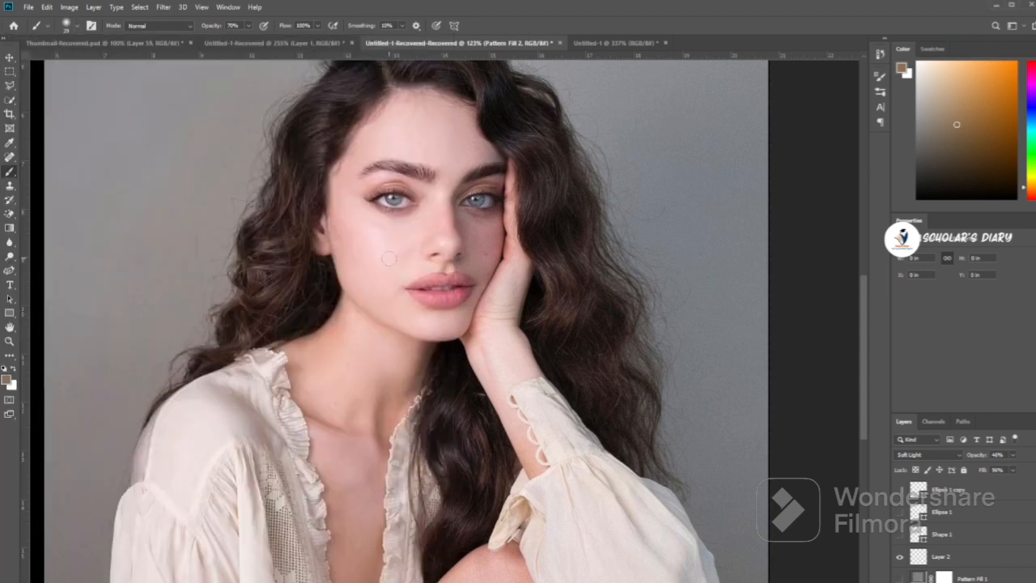
pyautogui.press(']')
pyautogui.press(']')
pyautogui.scroll(3, 354, 362)
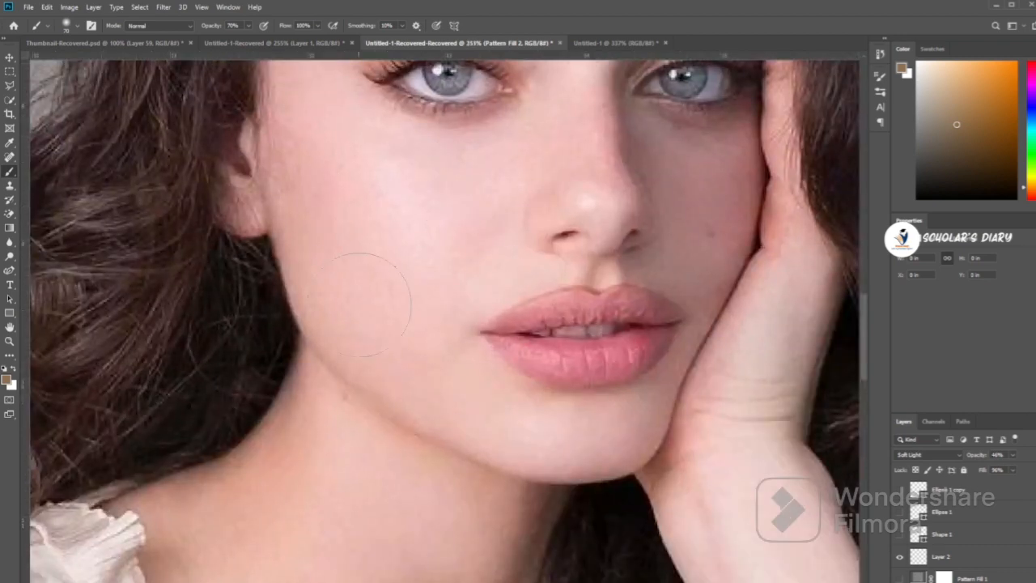
pyautogui.scroll(-2, 310, 429)
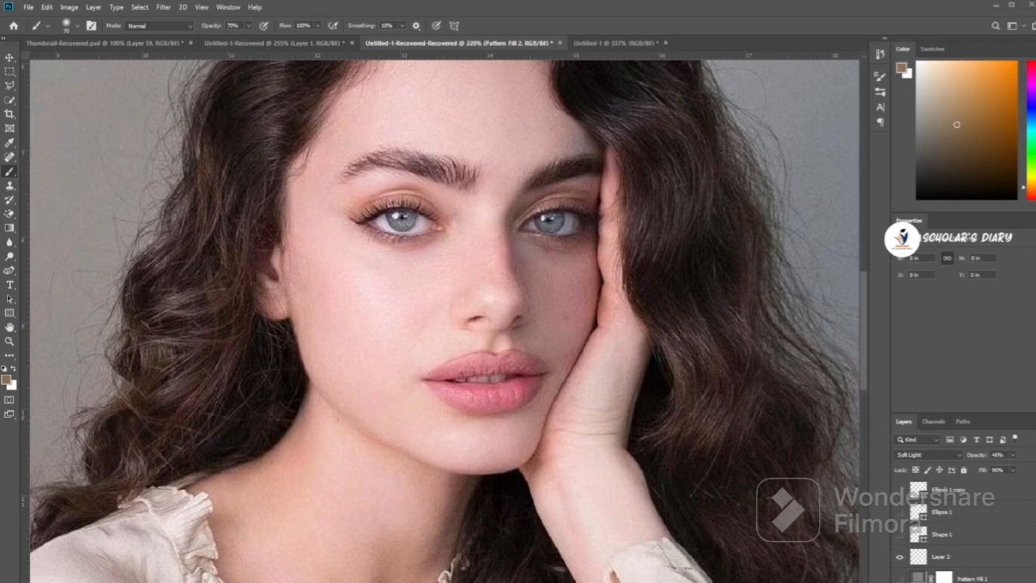
pyautogui.scroll(-5, 445, 315)
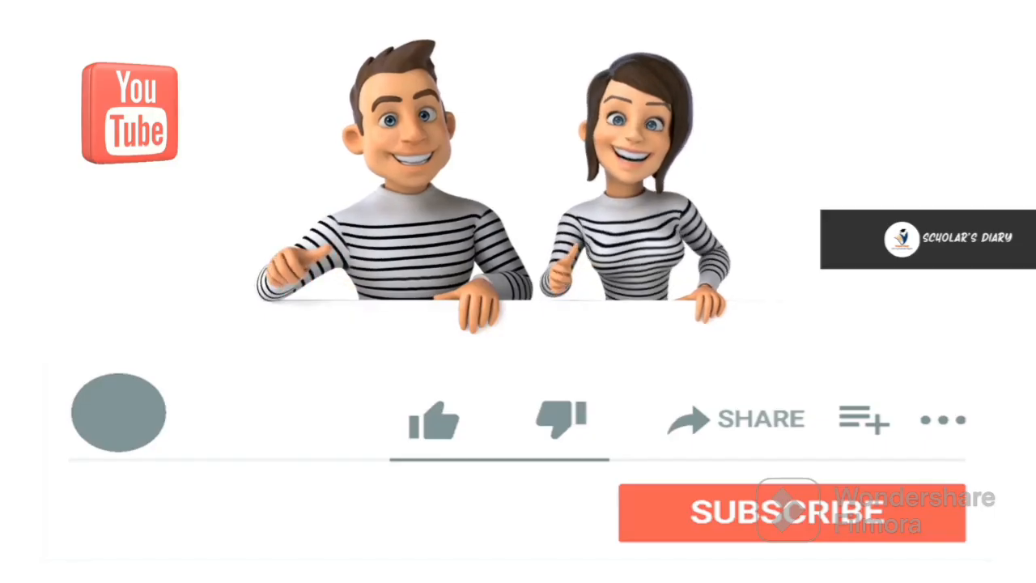